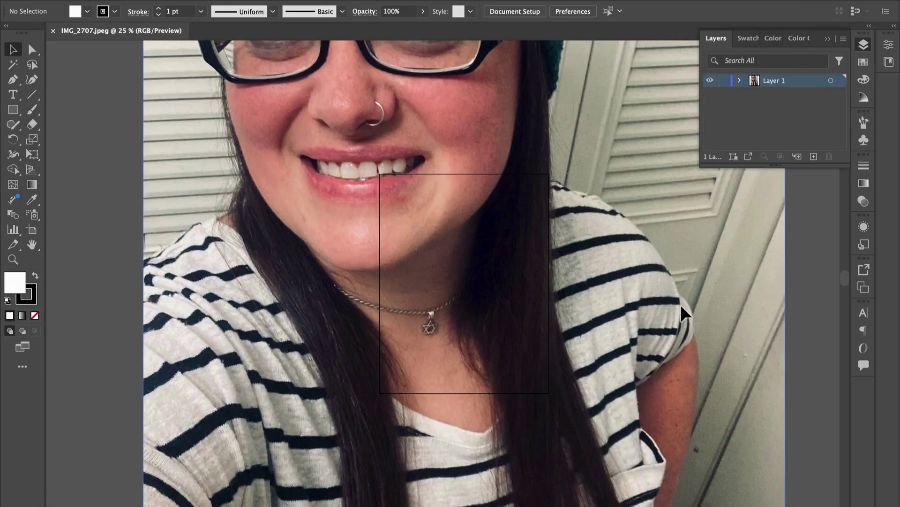
# Show the rulers around the whole photo and set their units to inches.
pyautogui.hotkey('ctrl', '-')
pyautogui.hotkey('ctrl', '-')
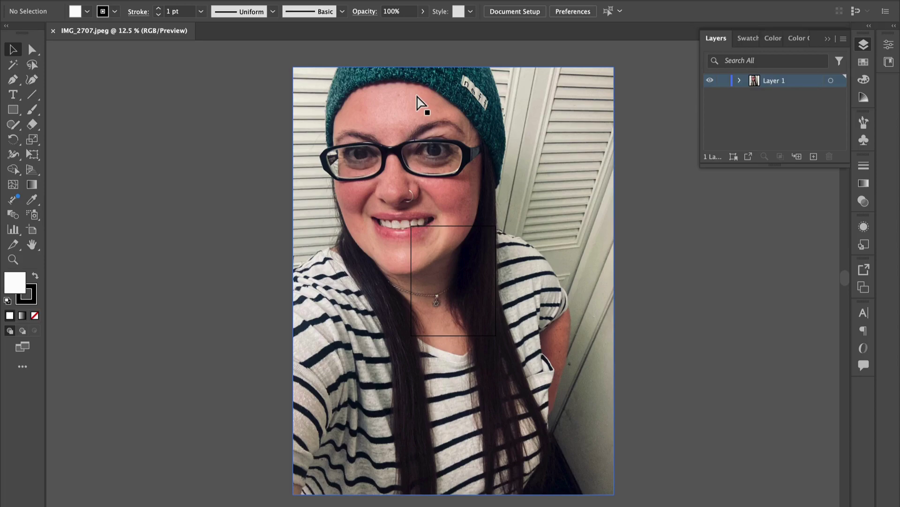
pyautogui.press('super+r')
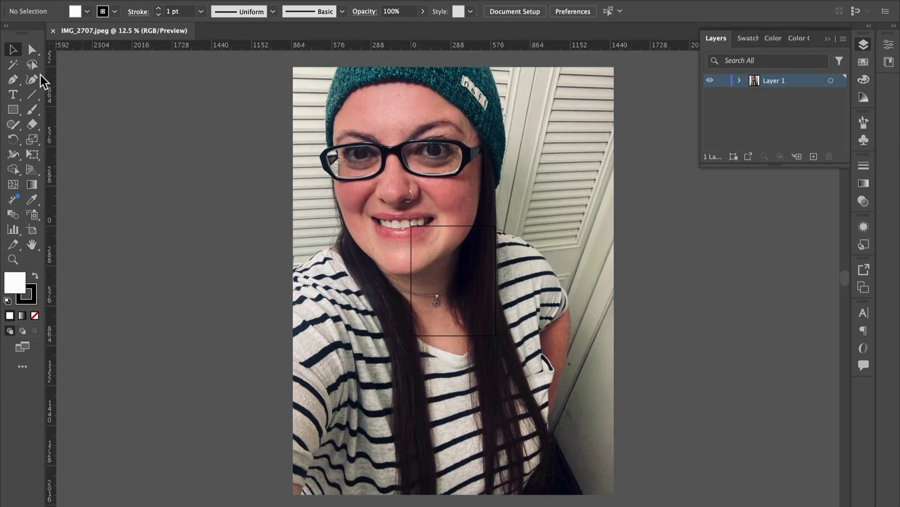
pyautogui.rightClick(217, 47)
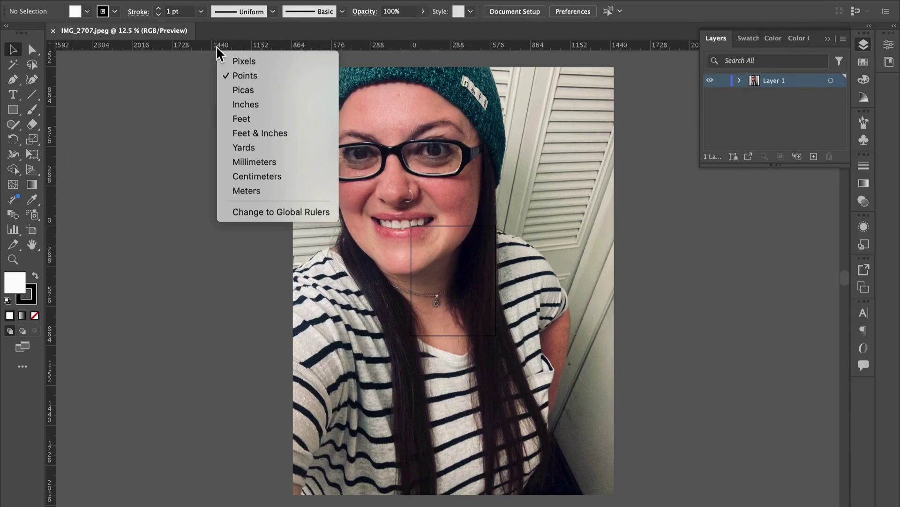
pyautogui.click(248, 104)
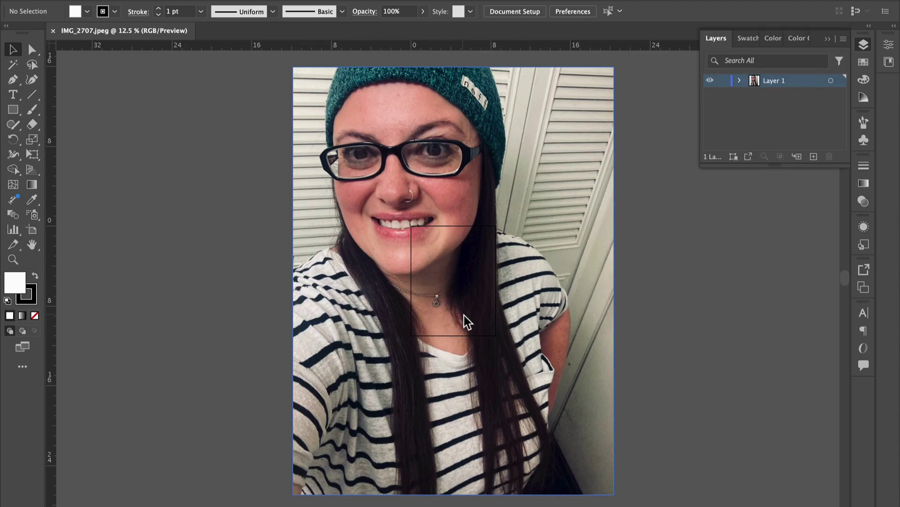
# Crop the photo closely around the face to about 18.58 in wide by 24.09 in high.
pyautogui.click(451, 186)
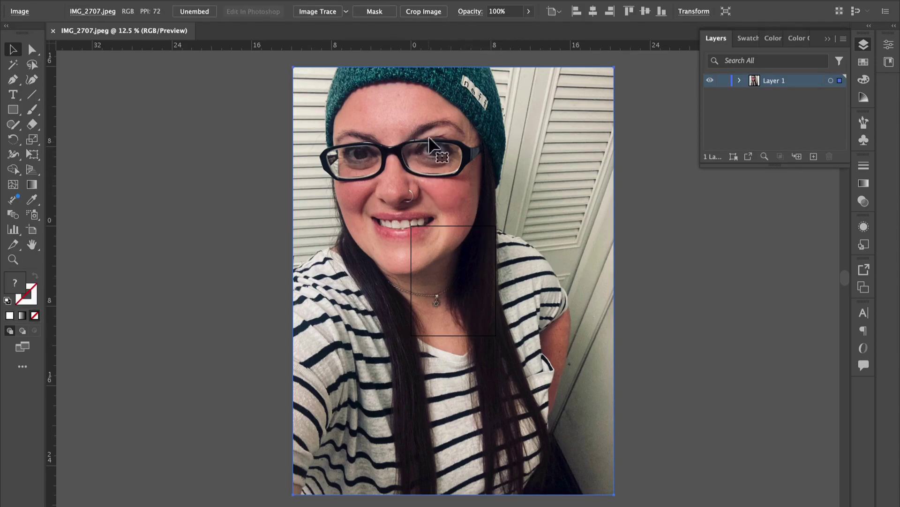
pyautogui.click(424, 11)
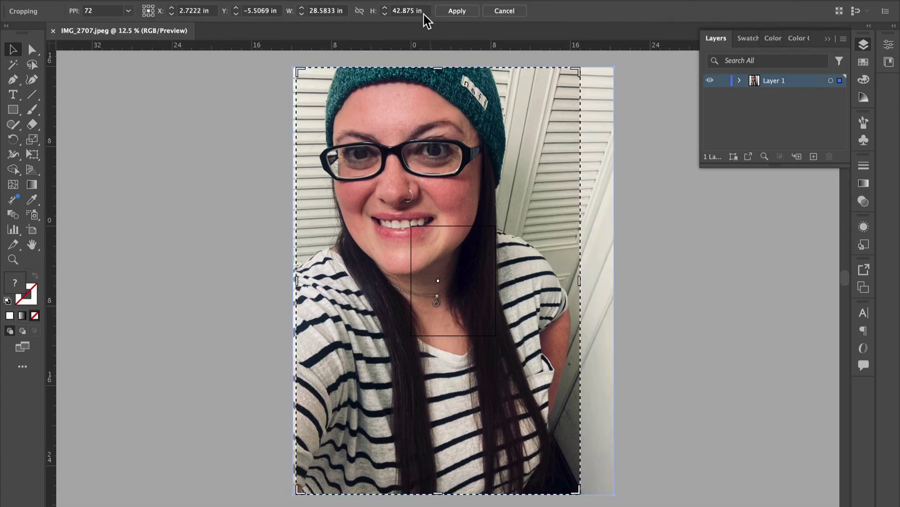
pyautogui.moveTo(439, 497); pyautogui.dragTo(439, 303)
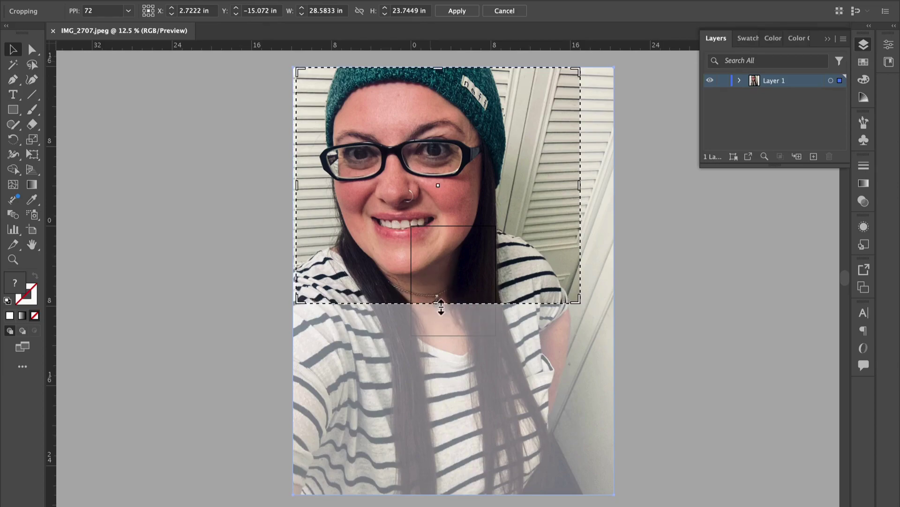
pyautogui.moveTo(581, 187); pyautogui.dragTo(497, 187)
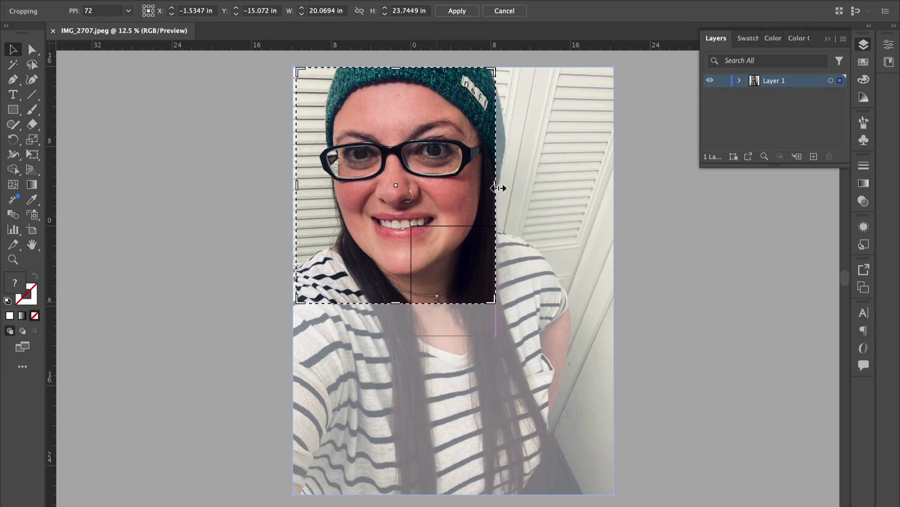
pyautogui.moveTo(299, 193); pyautogui.dragTo(311, 187)
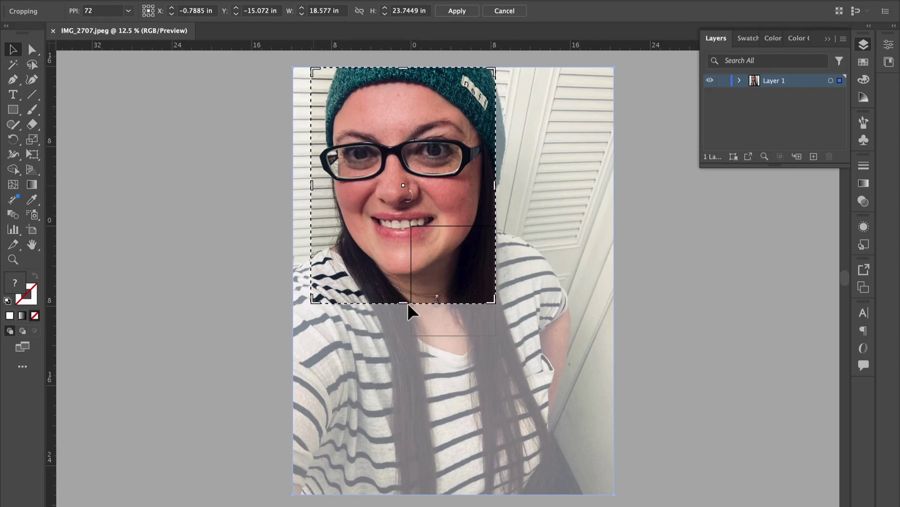
pyautogui.moveTo(406, 304); pyautogui.dragTo(408, 313)
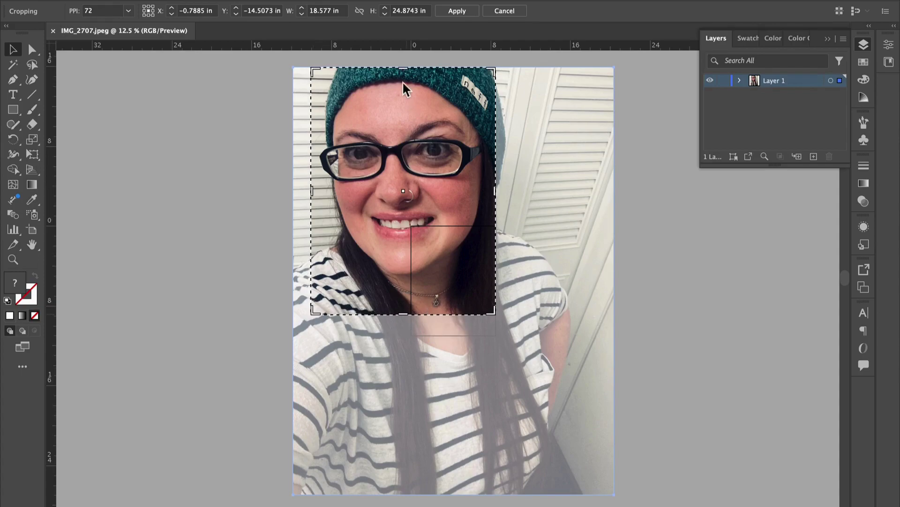
pyautogui.moveTo(406, 75); pyautogui.dragTo(404, 79)
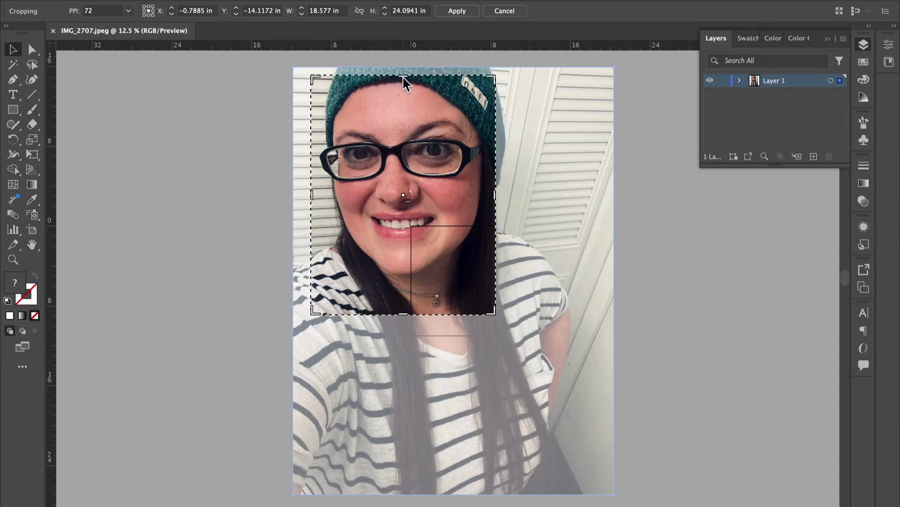
pyautogui.click(465, 12)
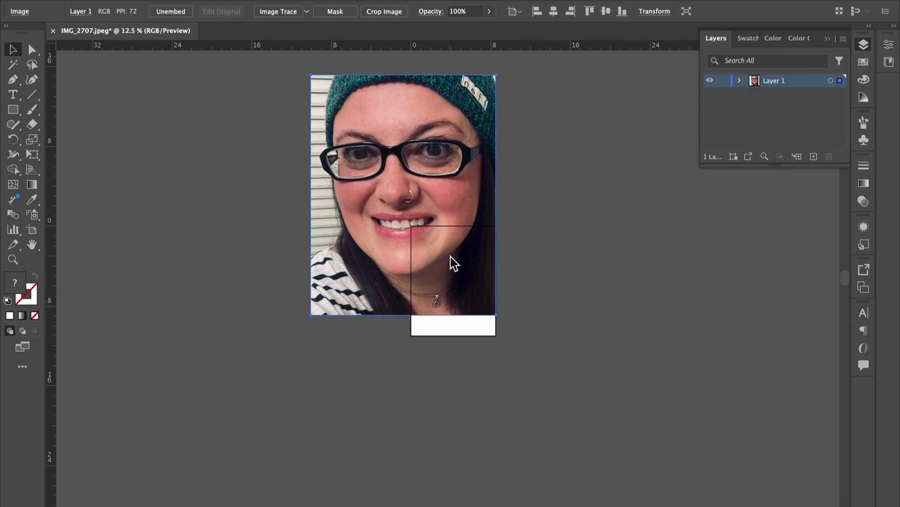
# Resize Artboard 1 to fit the cropped photo, about 18.54 in wide by 23.86 in high.
pyautogui.click(34, 231)
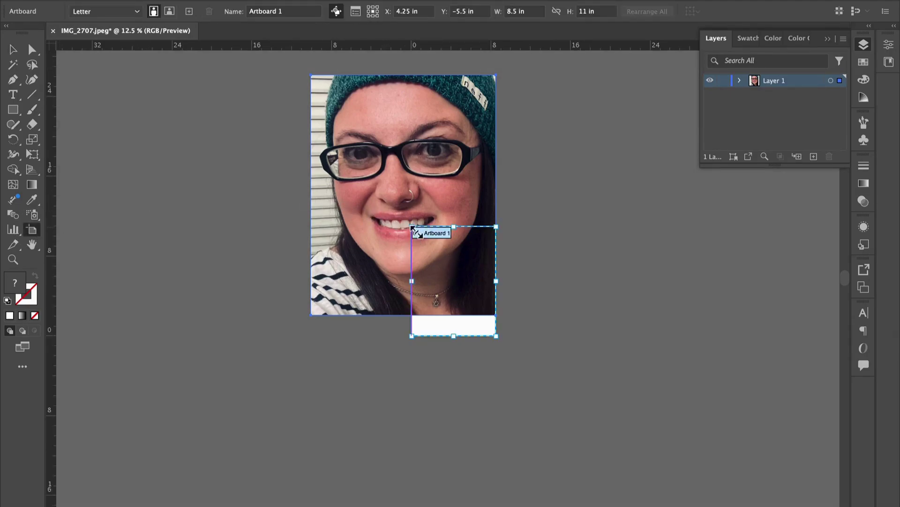
pyautogui.moveTo(413, 228); pyautogui.dragTo(313, 77)
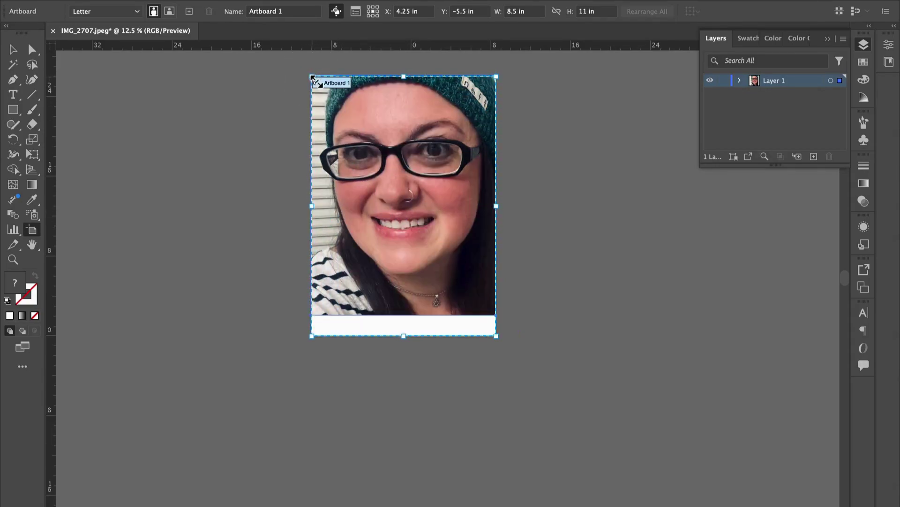
pyautogui.moveTo(405, 336); pyautogui.dragTo(404, 315)
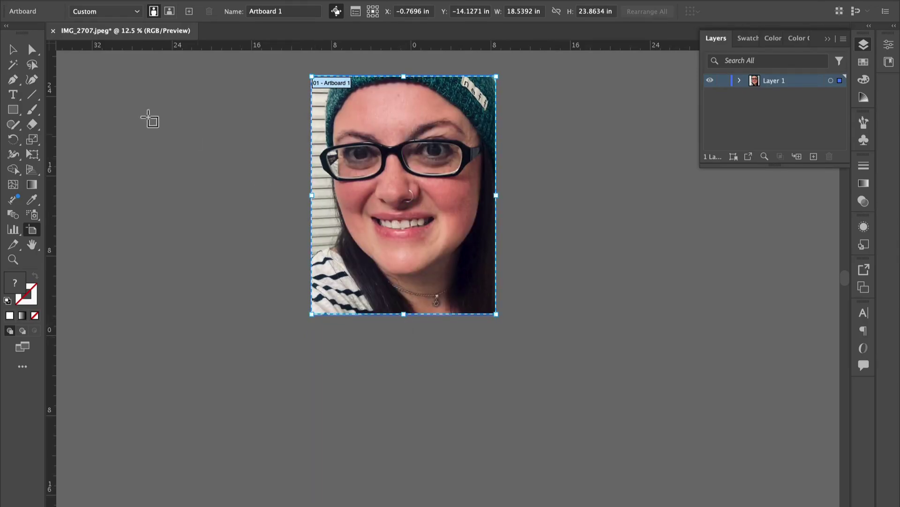
pyautogui.click(11, 53)
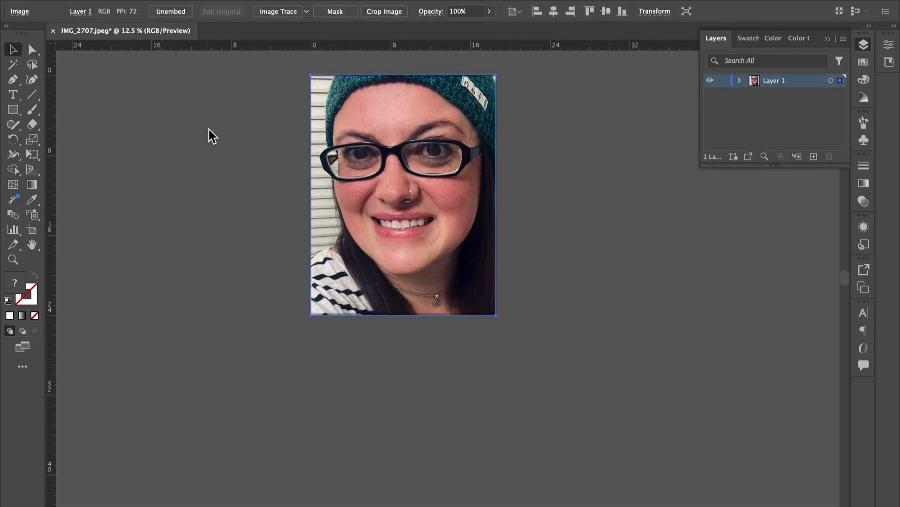
# Image-trace the cropped photo with the 6 Colors preset and expand the tracing into editable paths.
pyautogui.click(308, 13)
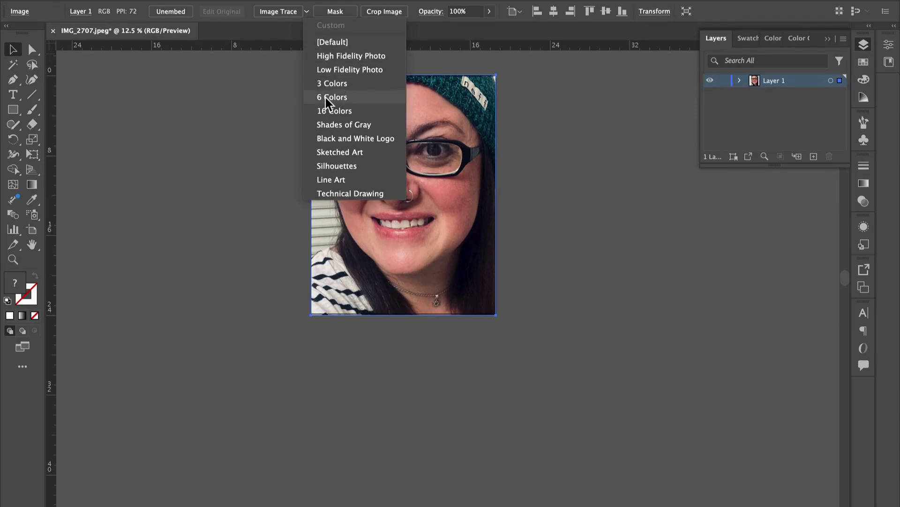
pyautogui.click(332, 97)
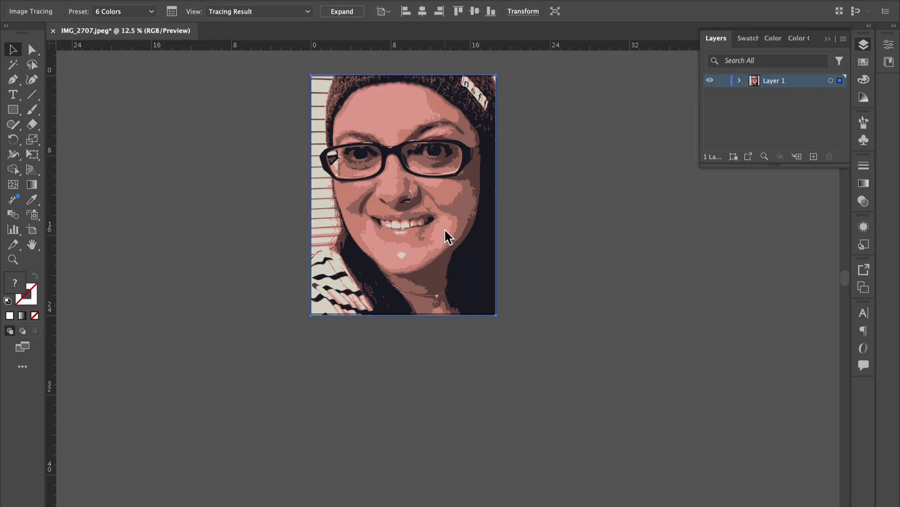
pyautogui.press('super+equal')
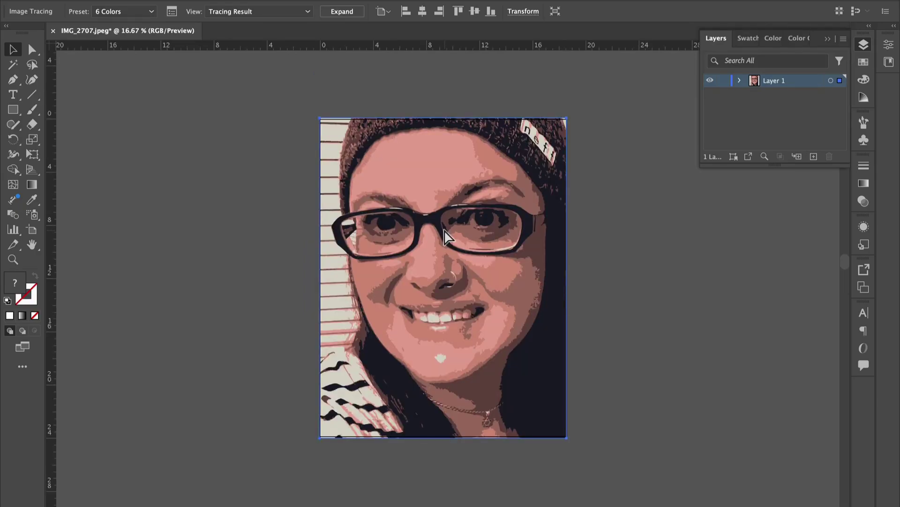
pyautogui.press('super+equal')
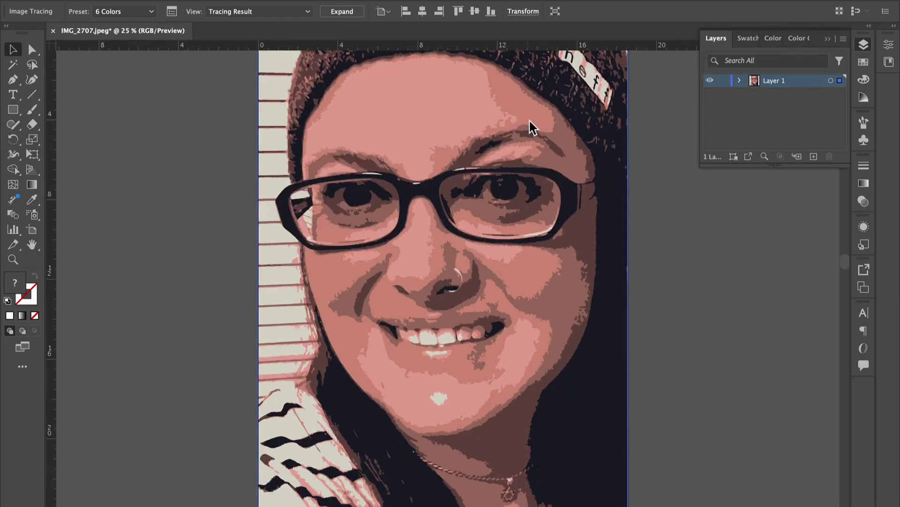
pyautogui.click(352, 19)
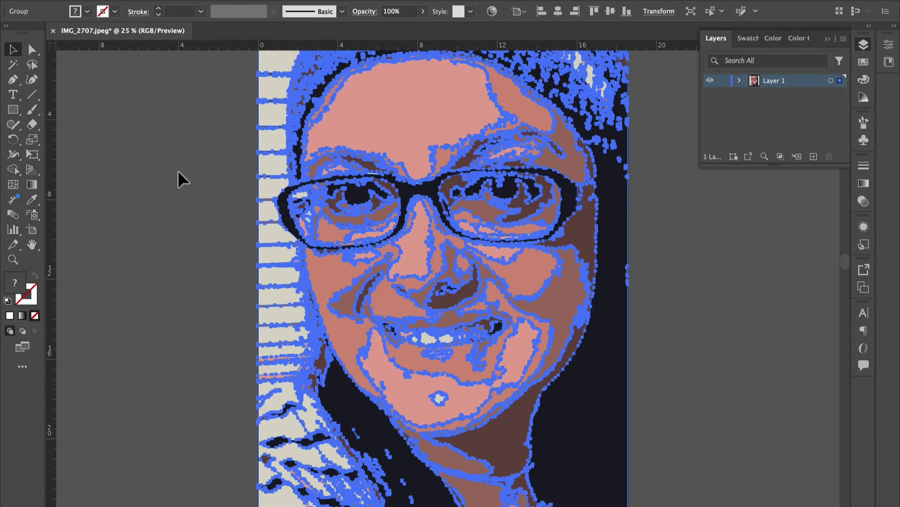
pyautogui.click(202, 175)
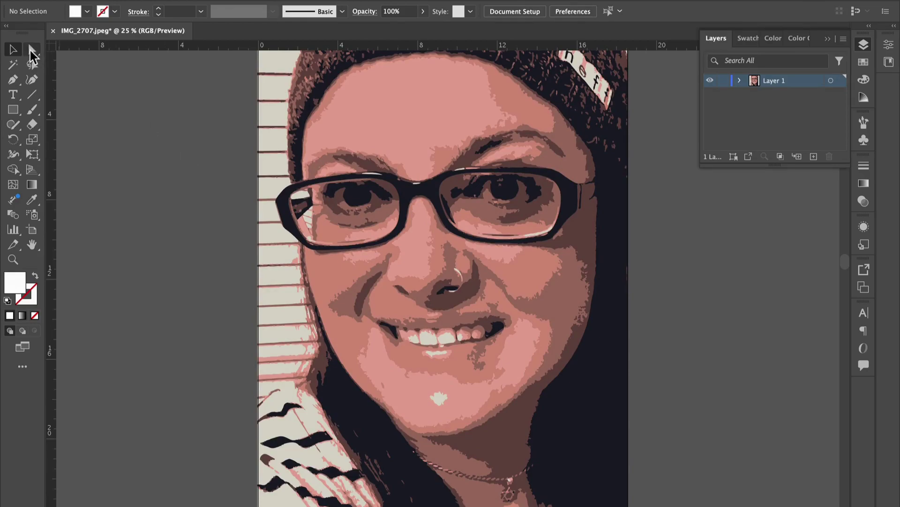
# Select individual traced colour shapes around the forehead with Direct Selection to examine how the portrait is divided.
pyautogui.click(31, 49)
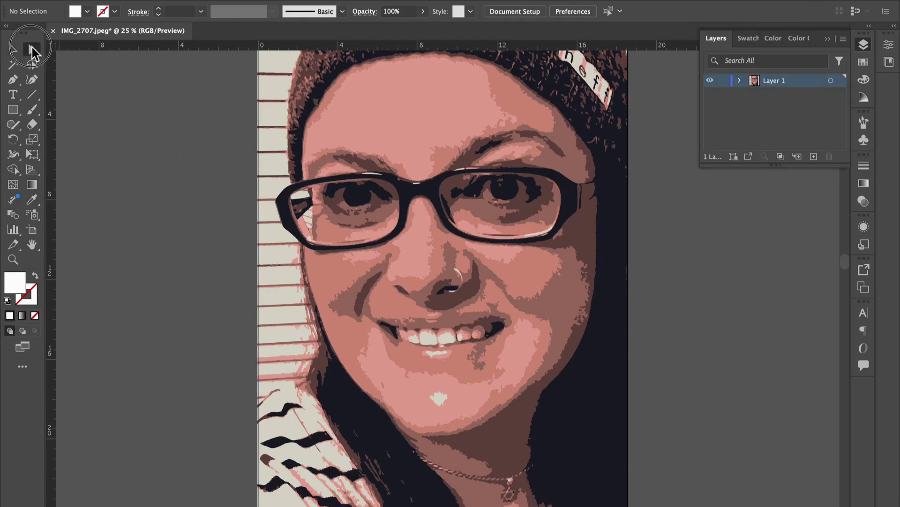
pyautogui.click(368, 120)
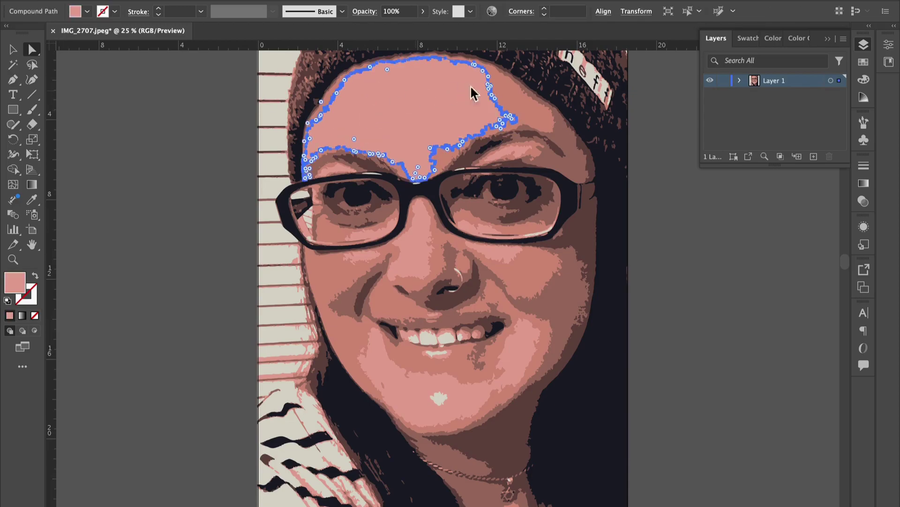
pyautogui.click(526, 116)
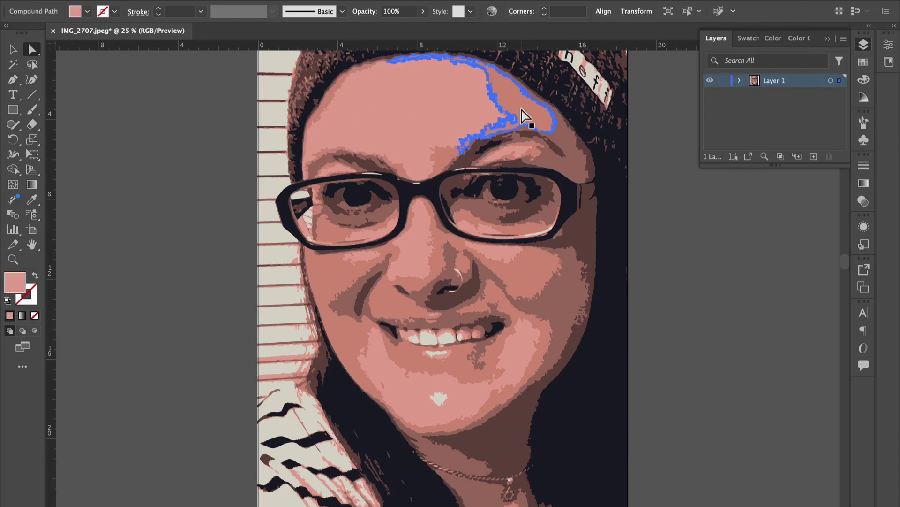
pyautogui.click(566, 146)
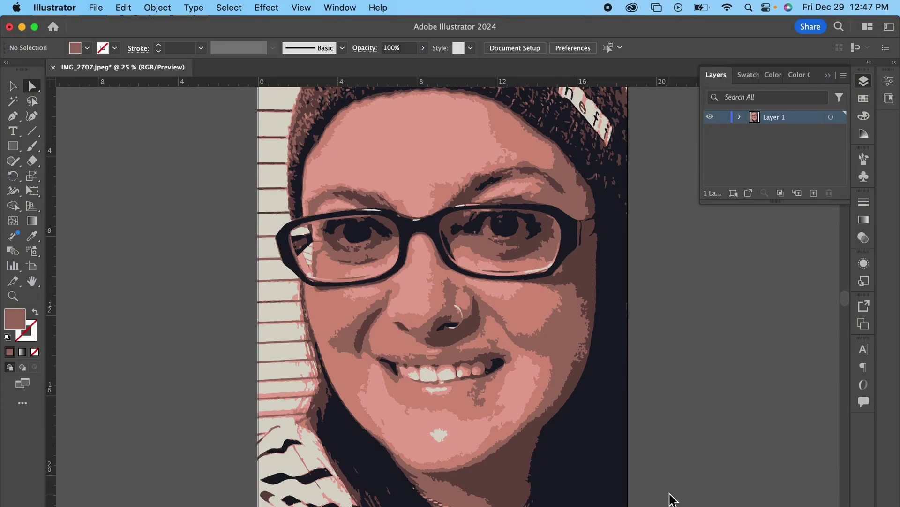
# Duplicate Artboard 1 with its traced portrait directly to the right of the original, at about X 18.49 in.
pyautogui.press('super+minus')
pyautogui.press('super+minus')
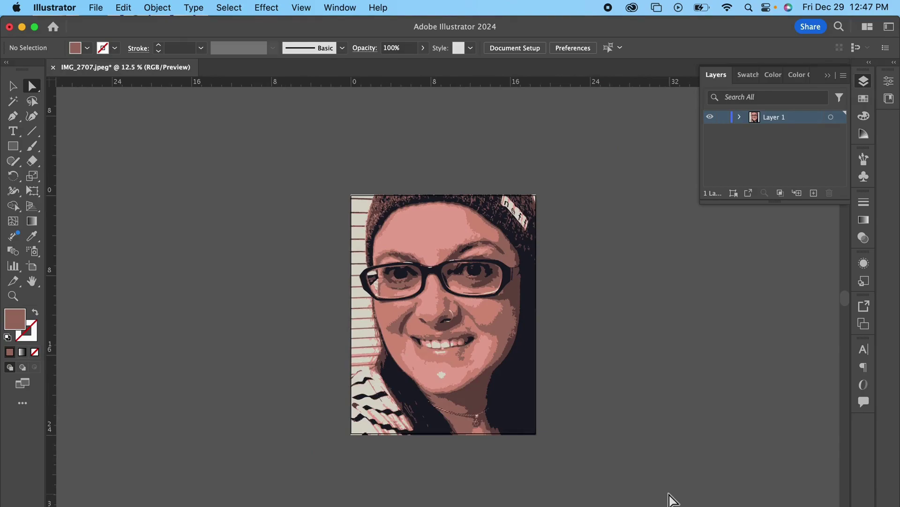
pyautogui.click(32, 266)
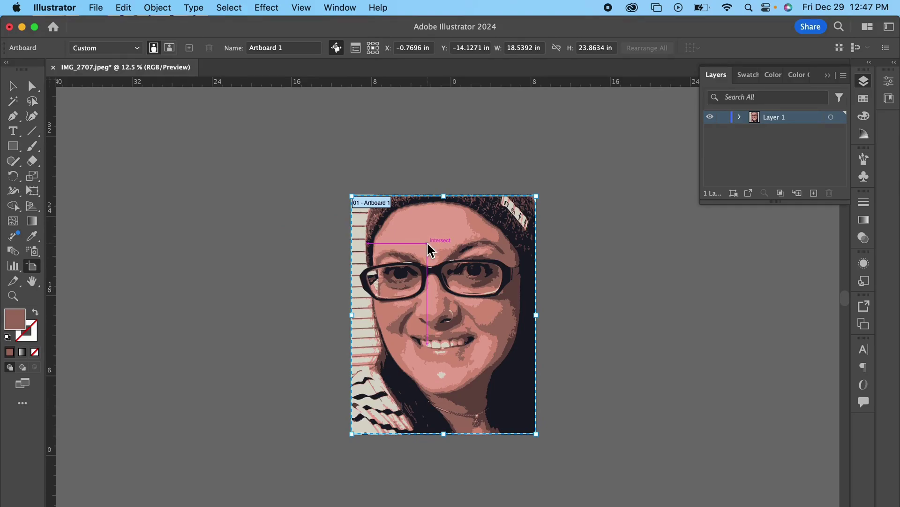
pyautogui.moveTo(428, 244); pyautogui.dragTo(621, 244)
pyautogui.hscroll(5, 620, 245)
pyautogui.scroll(-2, 621, 244)
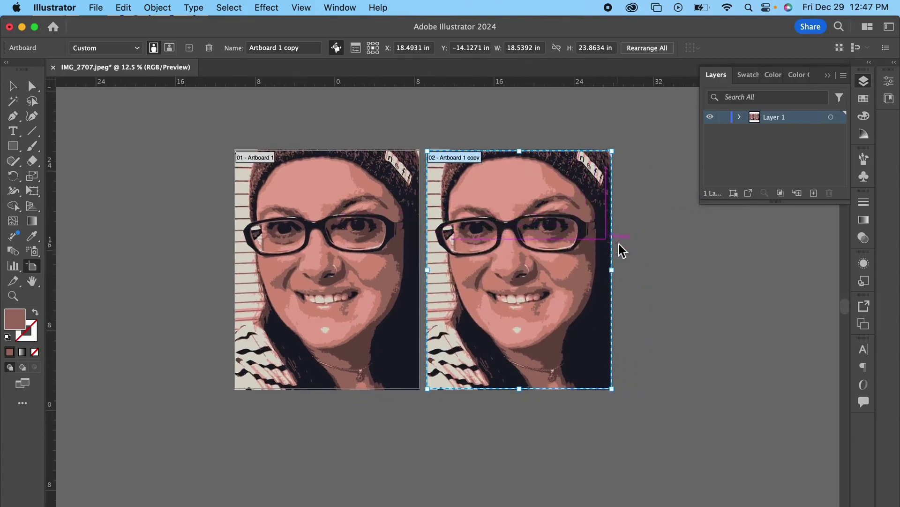
pyautogui.scroll(-2, 620, 249)
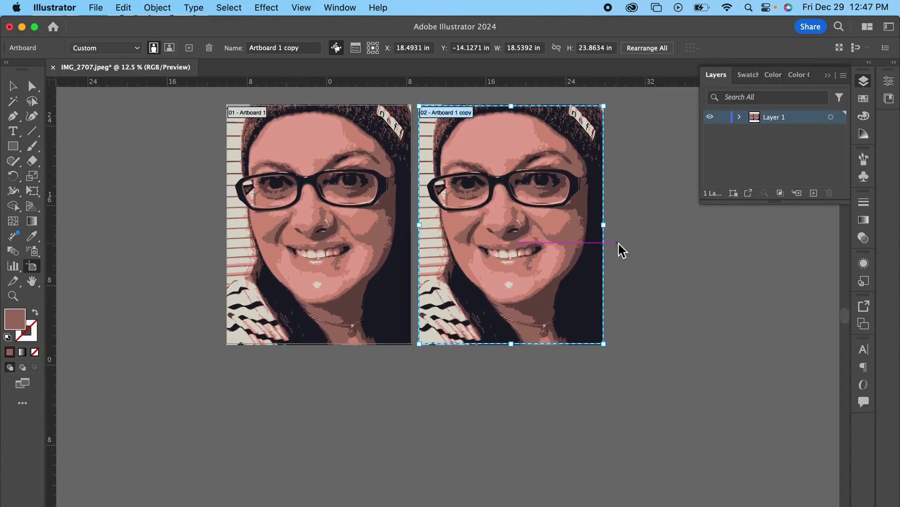
# Duplicate both artboards with their artwork directly below, at about Y 10.59 in, to form a two-by-two grid.
pyautogui.keyDown('shift'); pyautogui.click(312, 186); pyautogui.keyUp('shift')
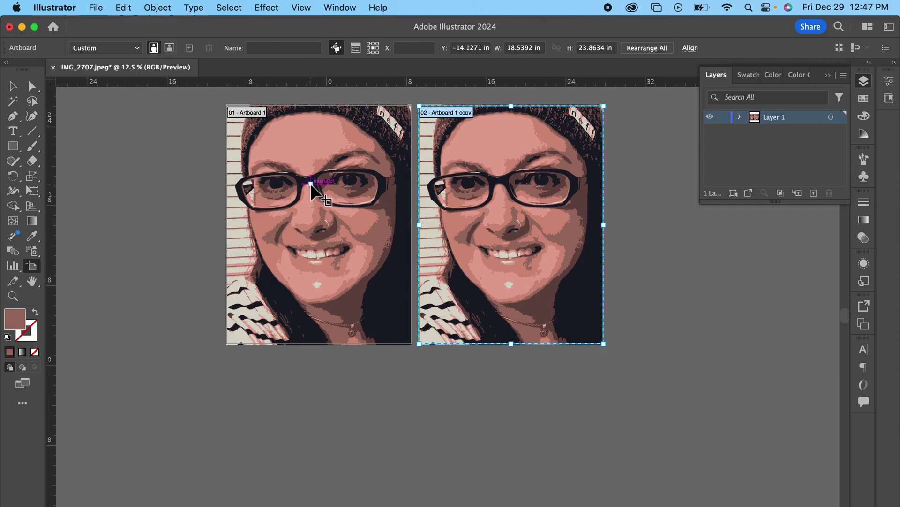
pyautogui.moveTo(374, 170); pyautogui.dragTo(372, 402)
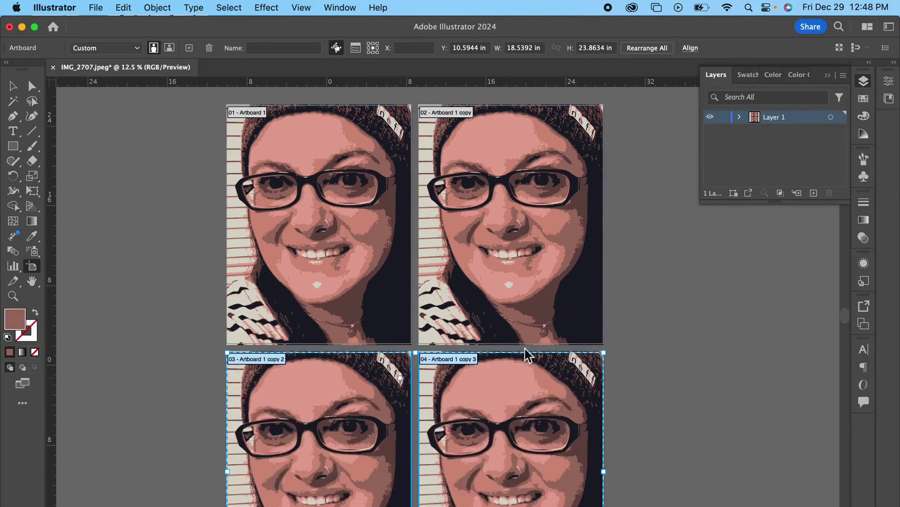
pyautogui.click(687, 382)
pyautogui.scroll(-3, 689, 389)
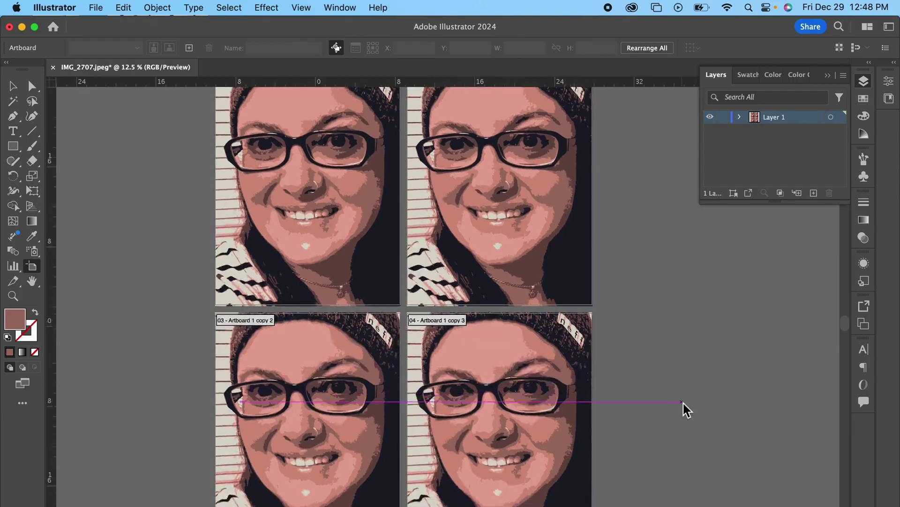
pyautogui.scroll(1, 685, 408)
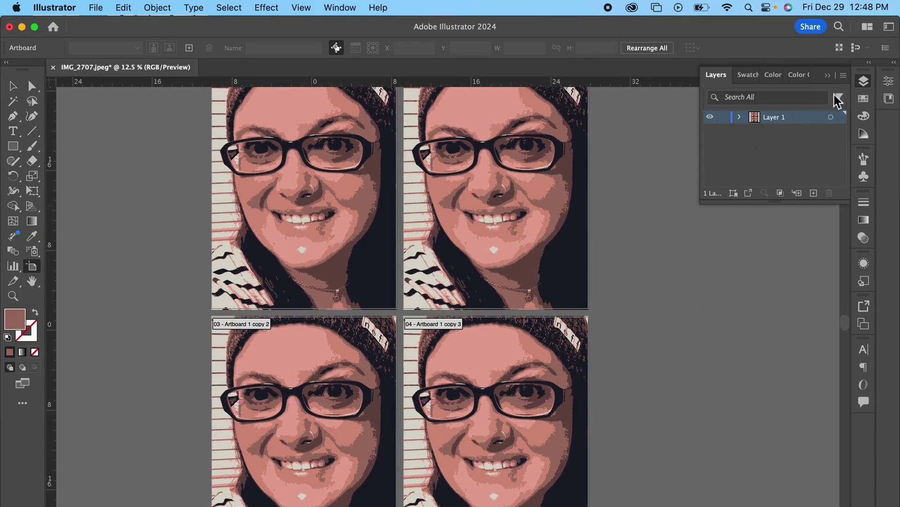
# Expand Layer 1 to list the portrait groups inside it.
pyautogui.click(866, 85)
pyautogui.click(865, 84)
pyautogui.click(864, 82)
pyautogui.click(741, 118)
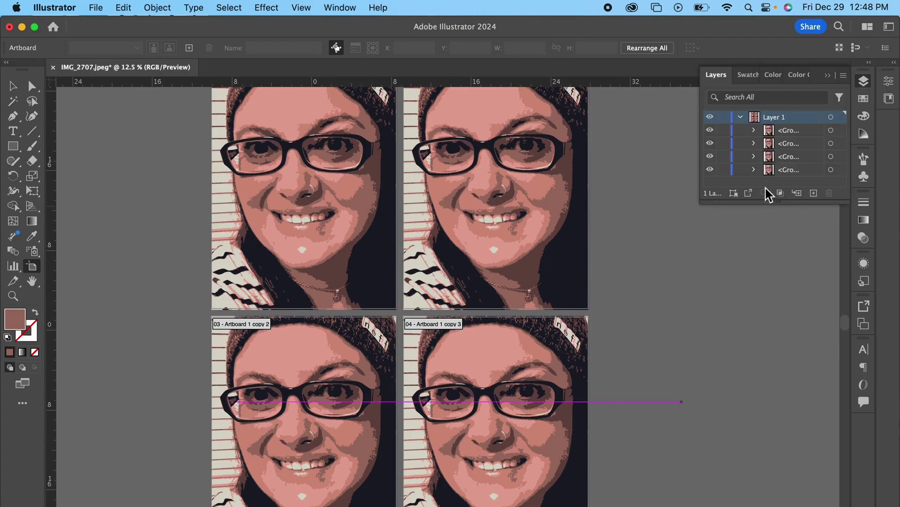
# Lock the three lower portrait groups in Layer 1 and make the unlocked uppermost group the active one.
pyautogui.moveTo(782, 207); pyautogui.dragTo(794, 286)
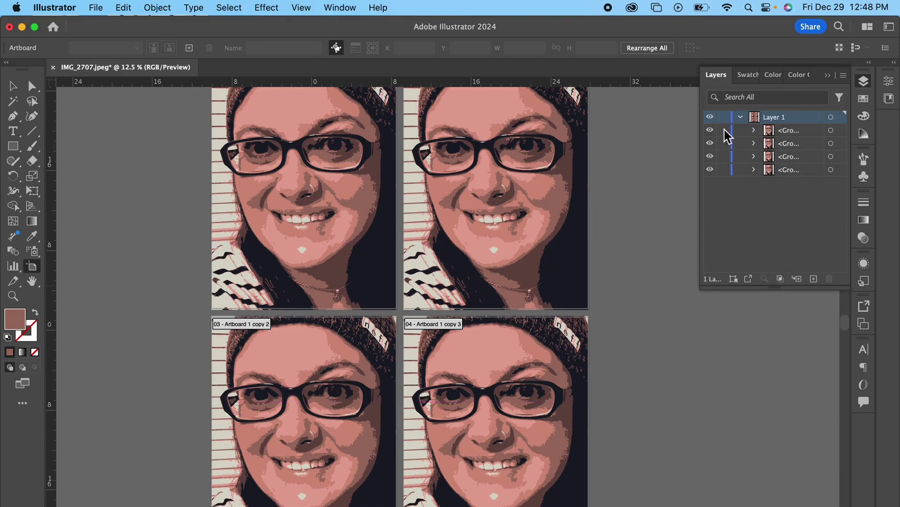
pyautogui.click(724, 143)
pyautogui.click(724, 156)
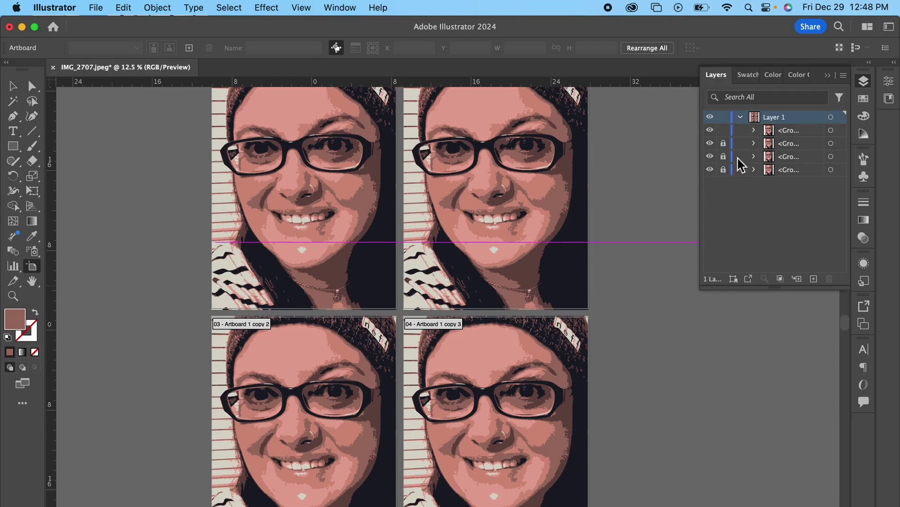
pyautogui.click(797, 131)
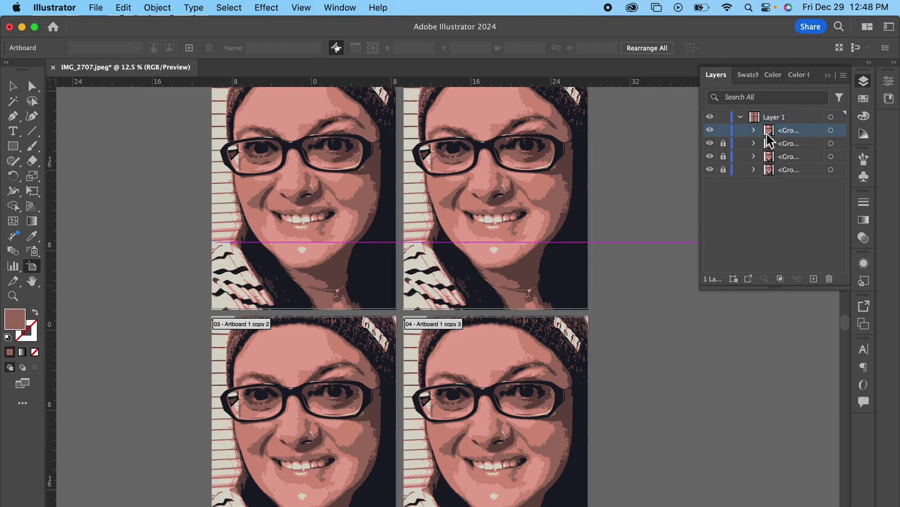
# Select every shape sharing the light pink forehead's fill color in the first portrait and recolor them orange, FFA43D.
pyautogui.click(33, 86)
pyautogui.scroll(2, 126, 157)
pyautogui.click(287, 146)
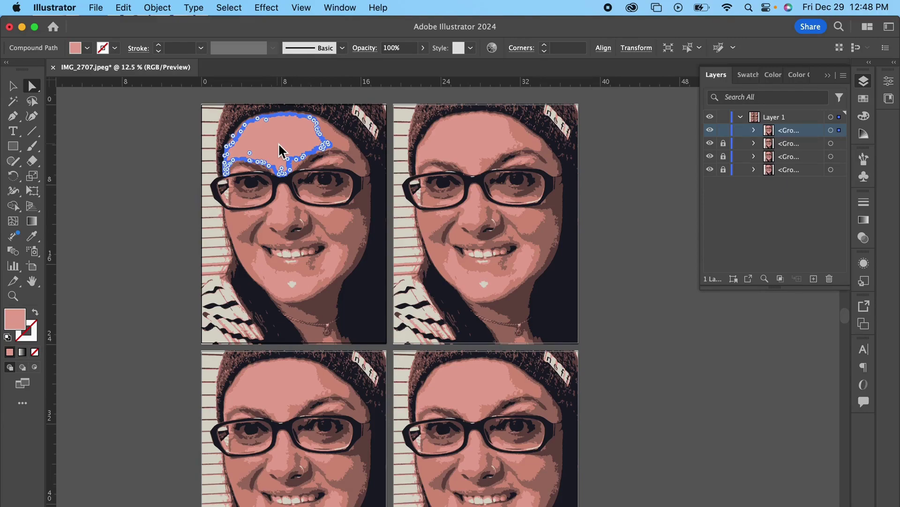
pyautogui.click(229, 8)
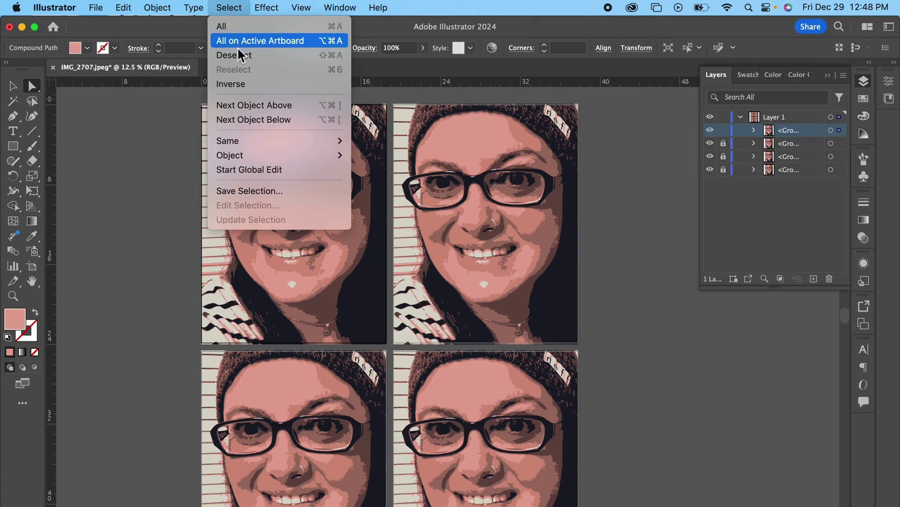
pyautogui.moveTo(240, 147)
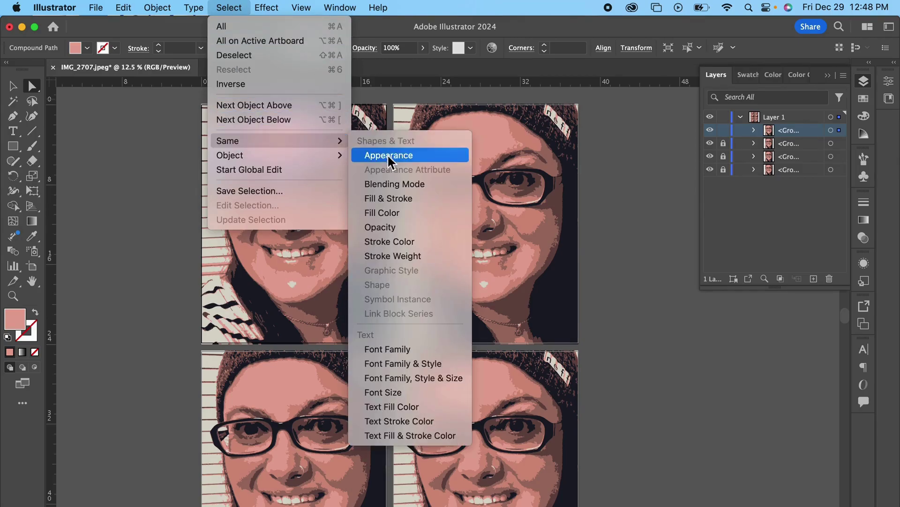
pyautogui.click(382, 212)
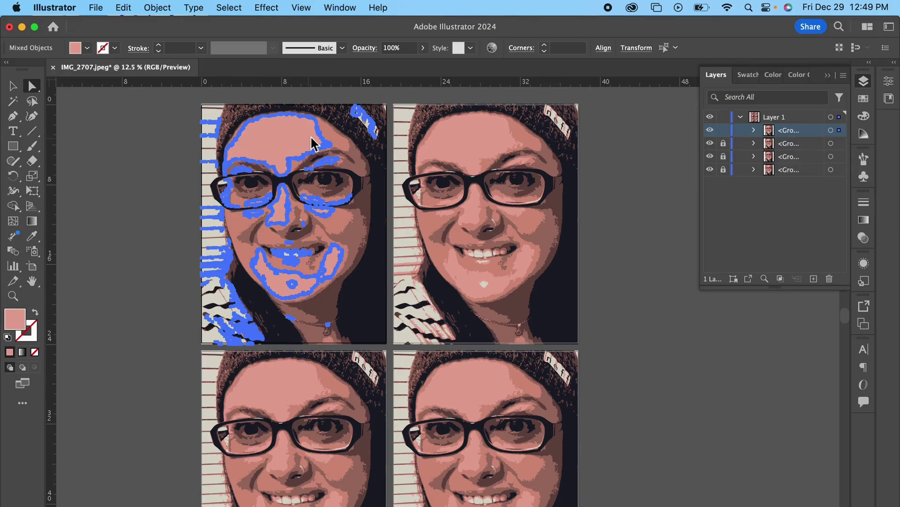
pyautogui.click(866, 118)
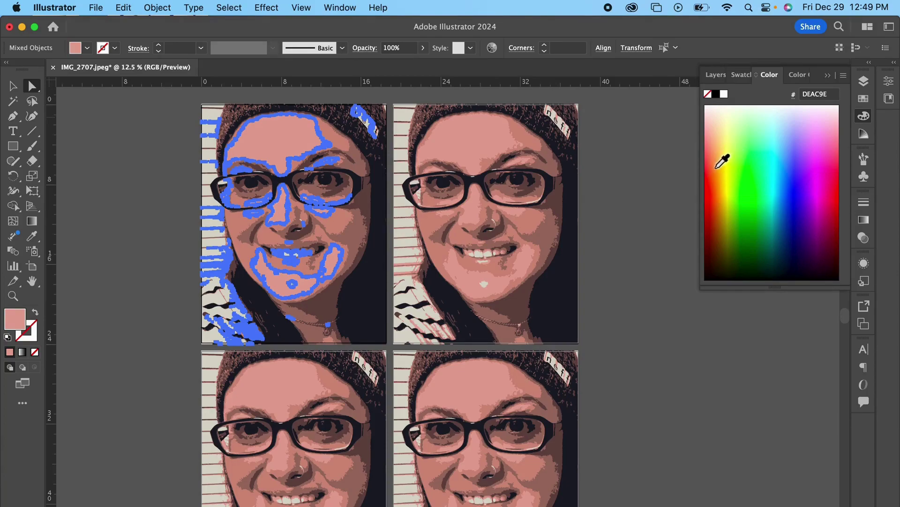
pyautogui.click(717, 171)
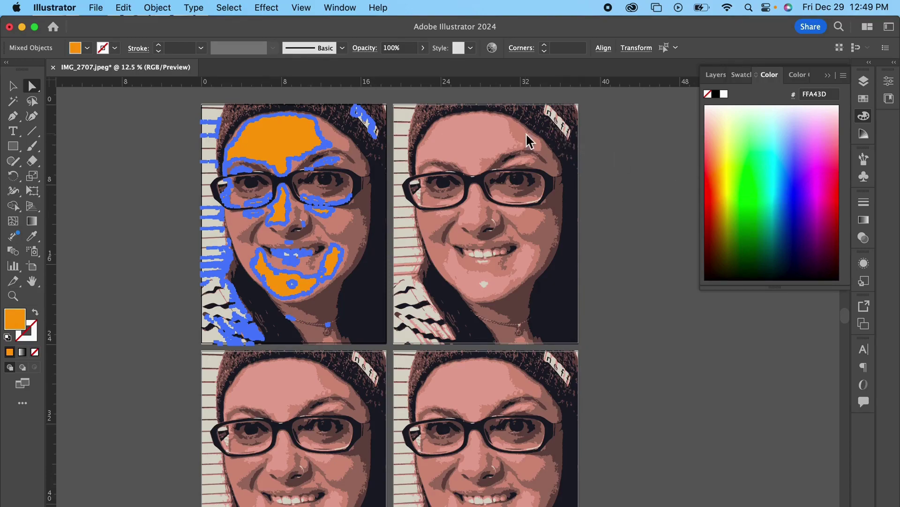
# Recolor all shapes in the first portrait that share the medium pink fill at the forehead's edge to deeper orange, F08C00.
pyautogui.click(342, 149)
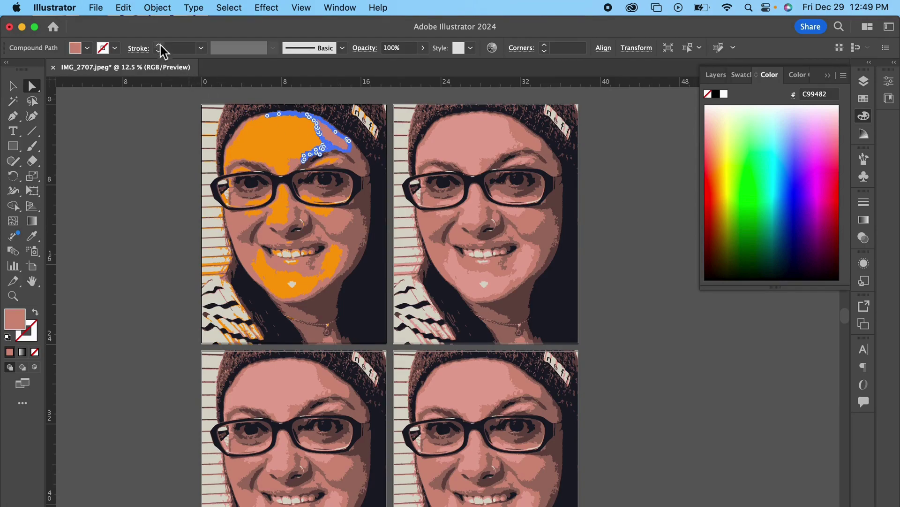
pyautogui.click(231, 12)
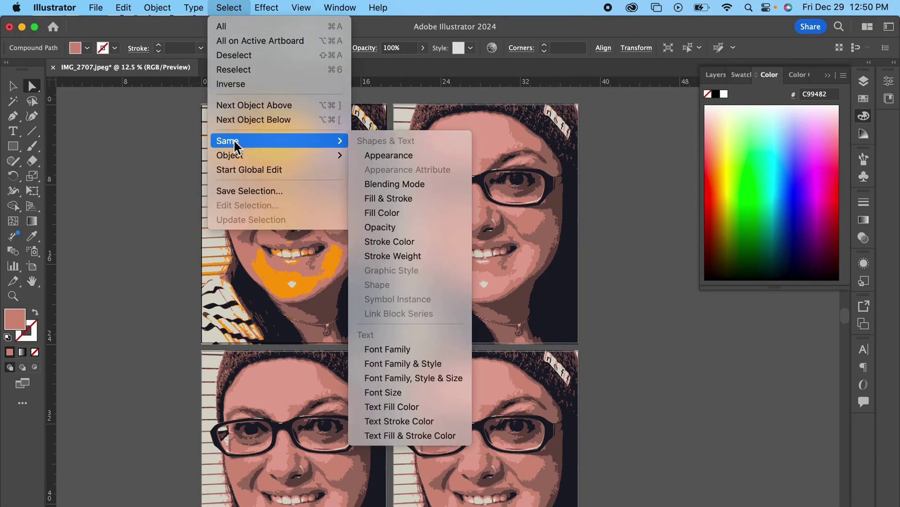
pyautogui.moveTo(306, 155)
pyautogui.moveTo(282, 141)
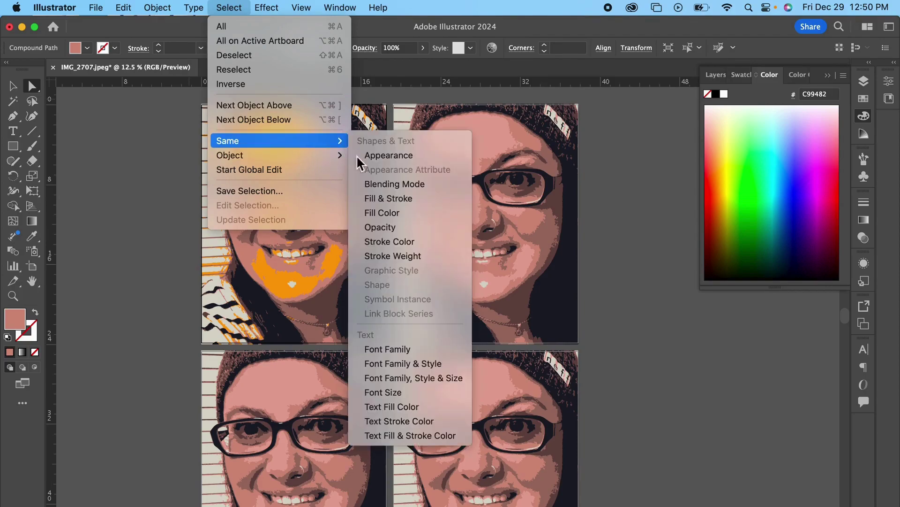
pyautogui.click(390, 214)
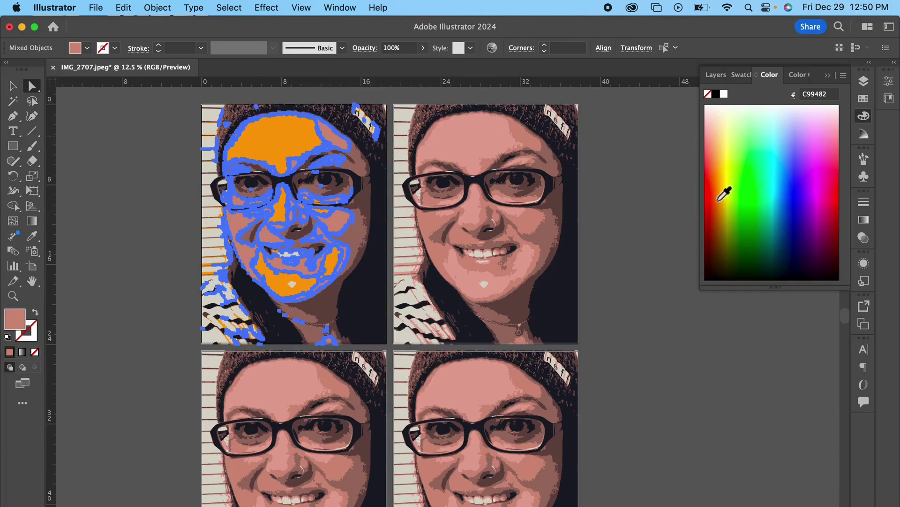
pyautogui.click(725, 190)
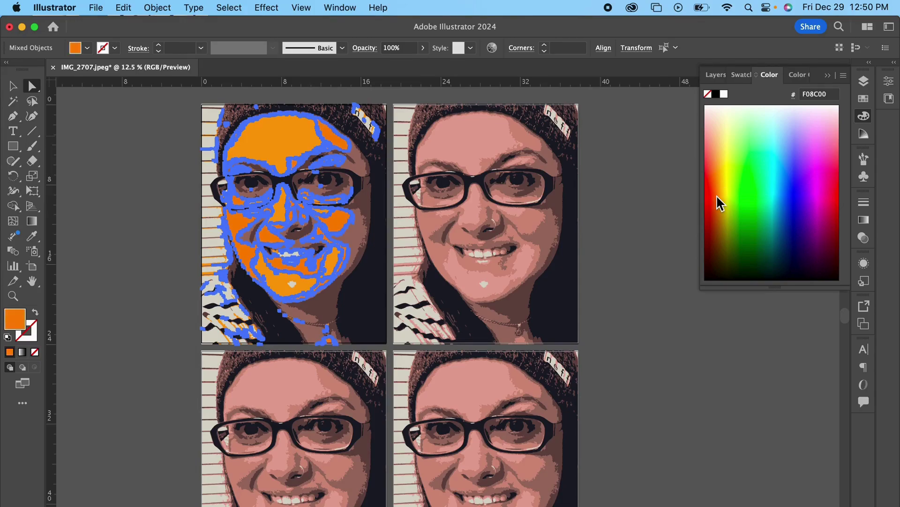
pyautogui.click(141, 141)
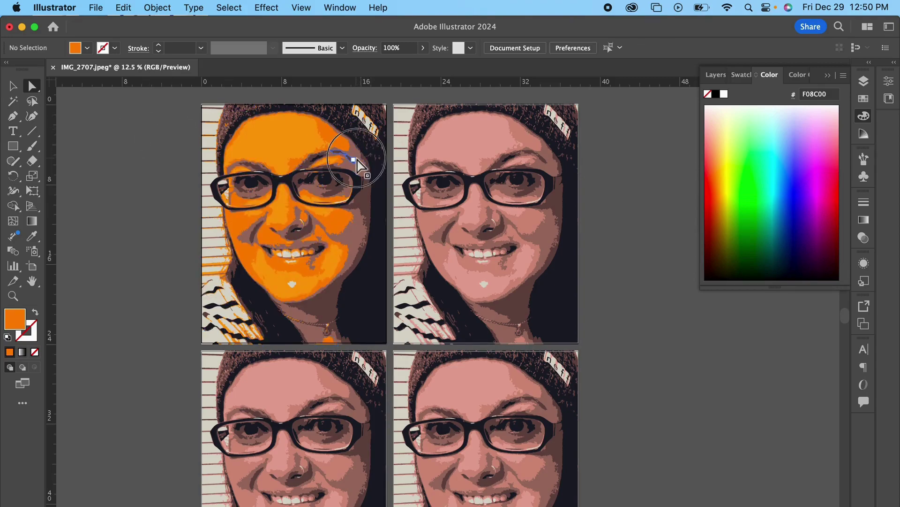
# Recolor all shapes in the first portrait that share the brownish-pink fill beside the eyebrow to burnt orange, BF6000.
pyautogui.click(359, 161)
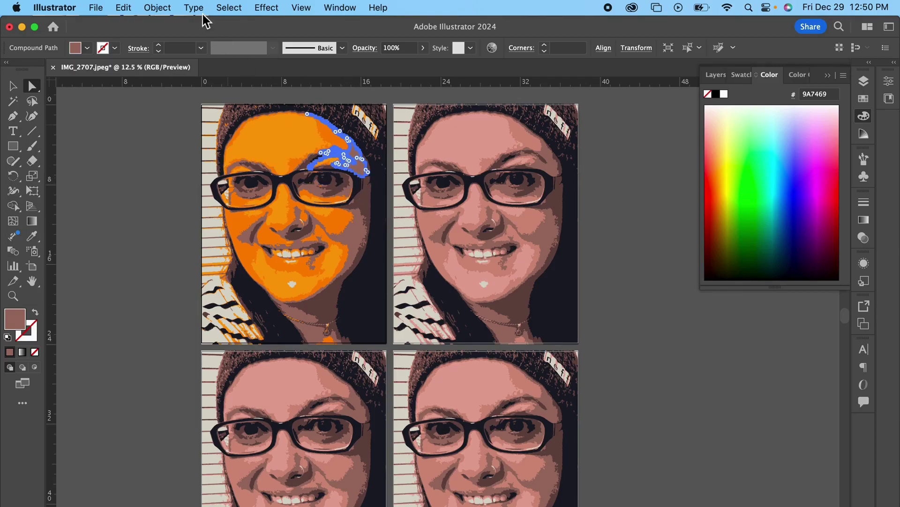
pyautogui.click(228, 8)
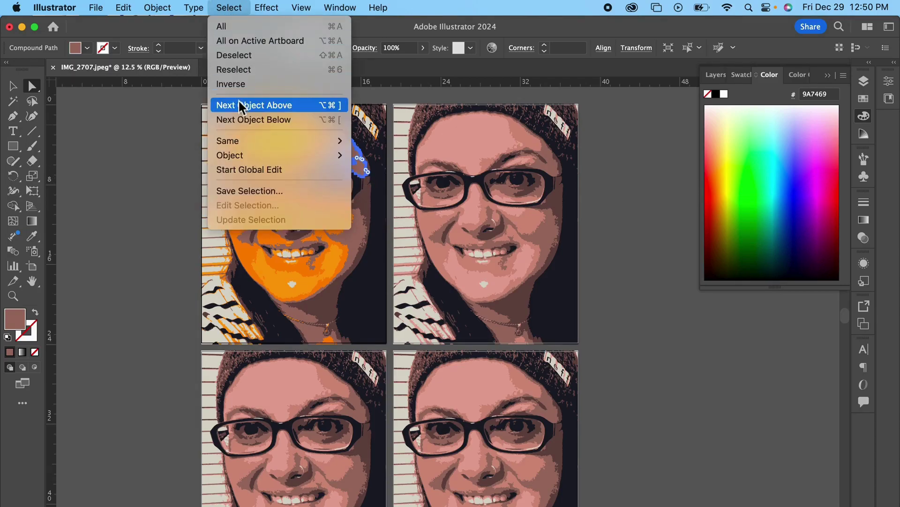
pyautogui.moveTo(244, 140)
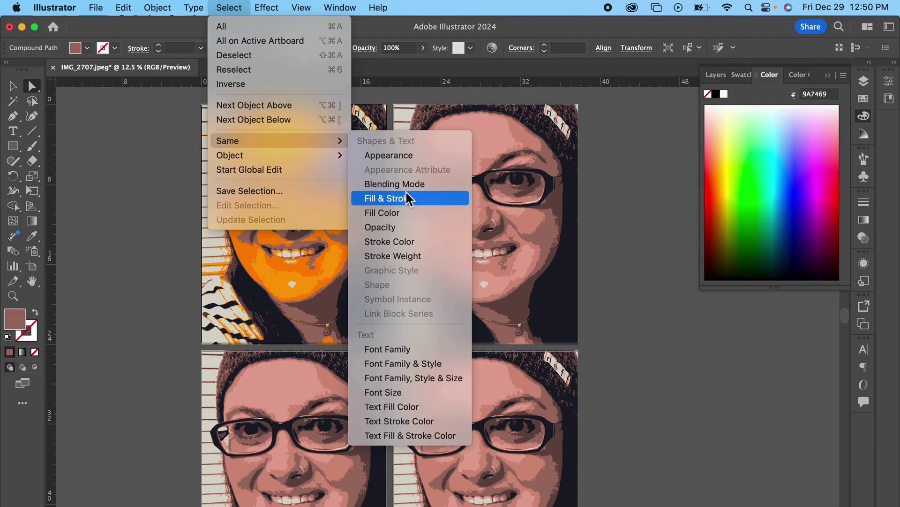
pyautogui.click(382, 213)
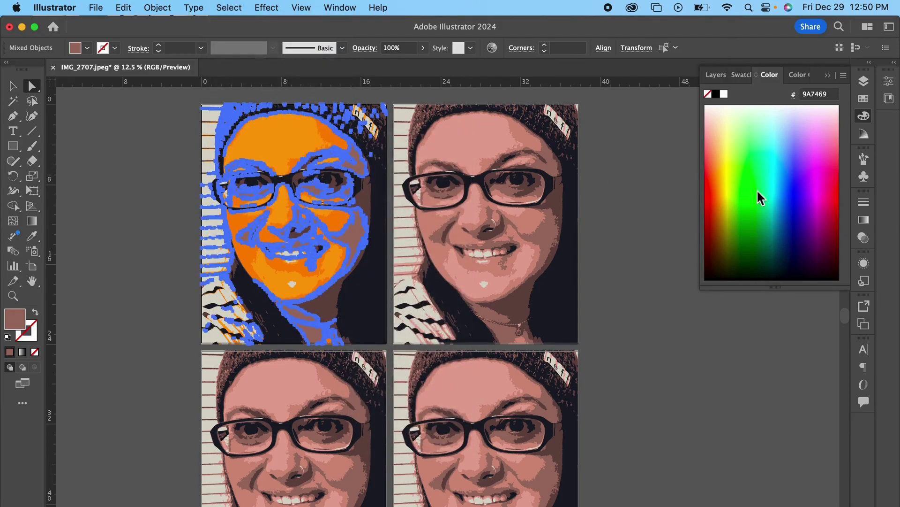
pyautogui.click(720, 214)
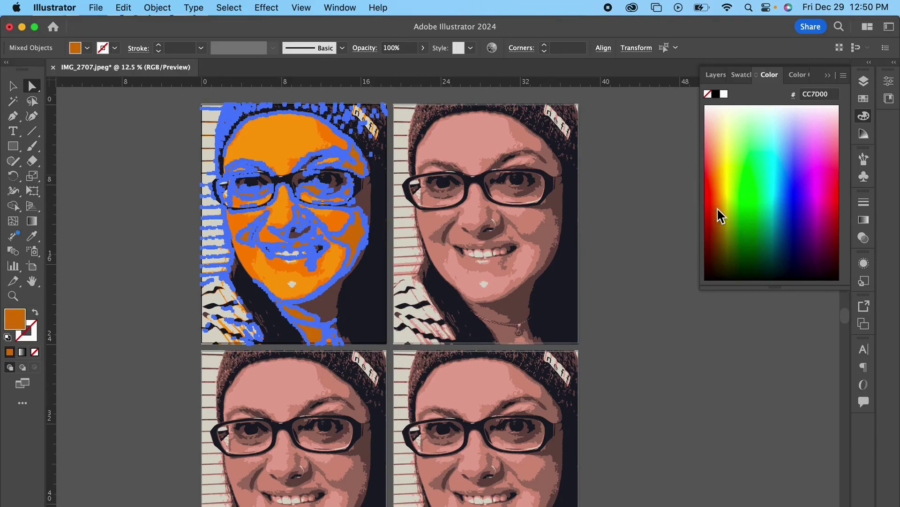
pyautogui.click(716, 216)
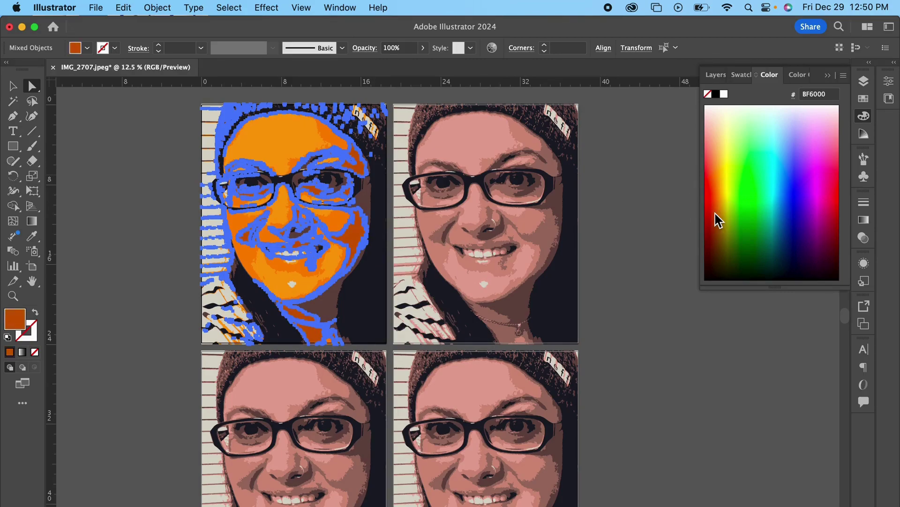
pyautogui.click(139, 172)
# Recolor all shapes in the first portrait that share the dark brown cheek-and-neck shadow fill to dark red-brown, 712900.
pyautogui.click(370, 203)
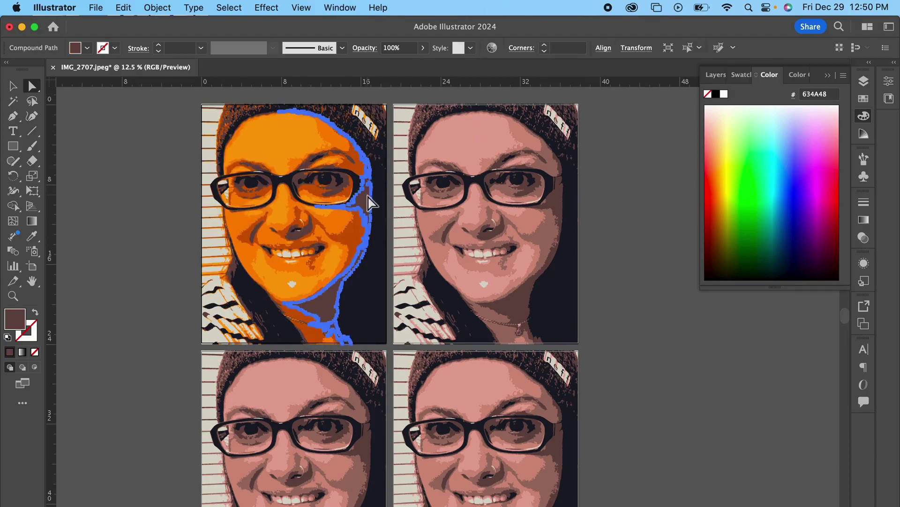
pyautogui.click(229, 9)
pyautogui.moveTo(245, 140)
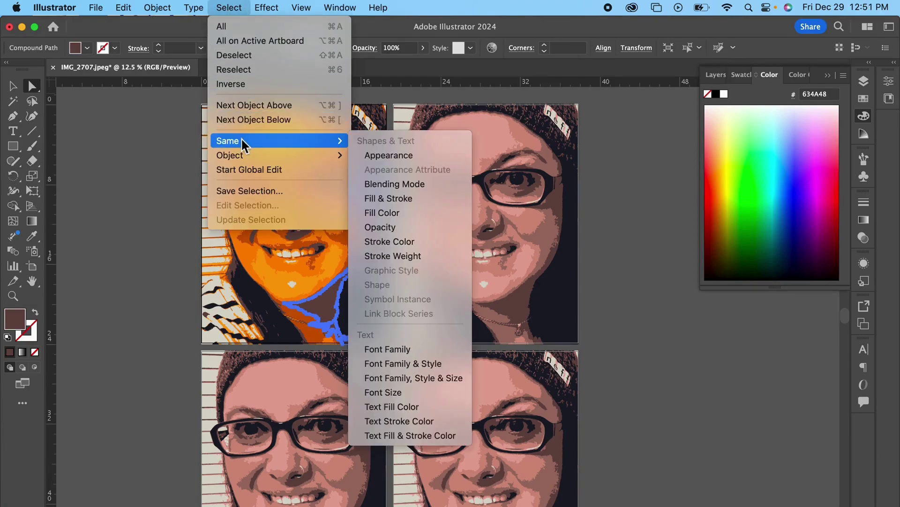
pyautogui.click(405, 214)
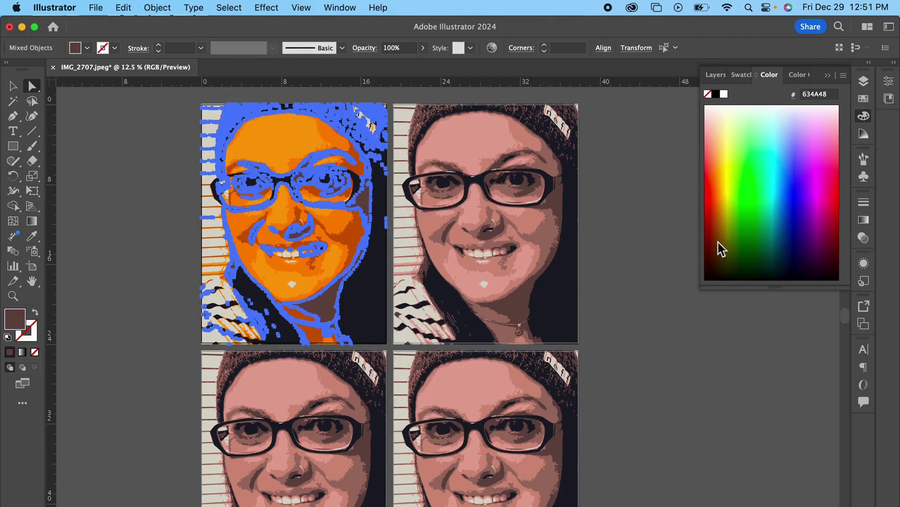
pyautogui.click(713, 241)
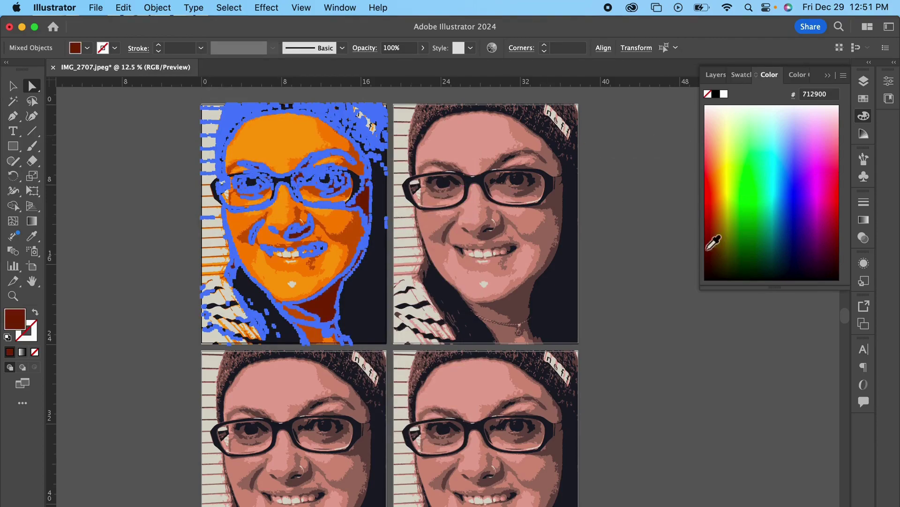
pyautogui.click(642, 269)
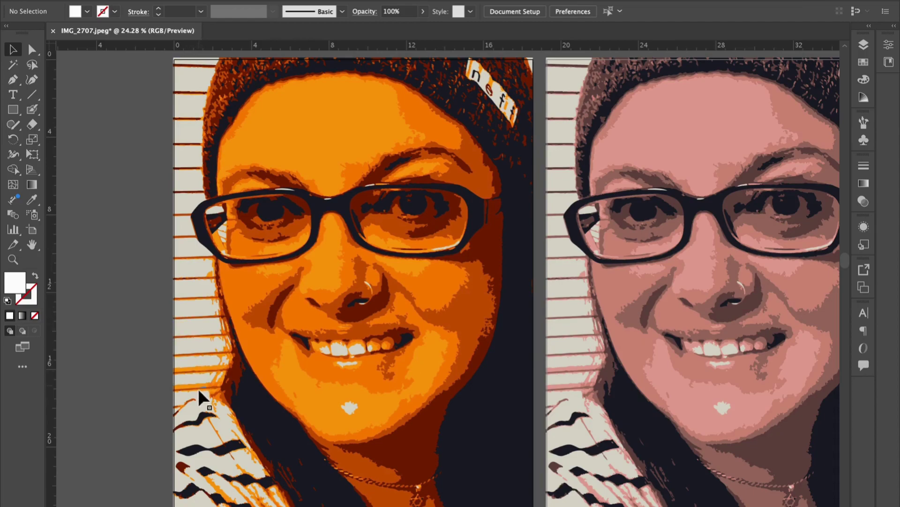
# Move the color wheel closer to the recolored portrait, beside its face.
pyautogui.hscroll(-1, 71, 76)
pyautogui.hscroll(-10, 71, 82)
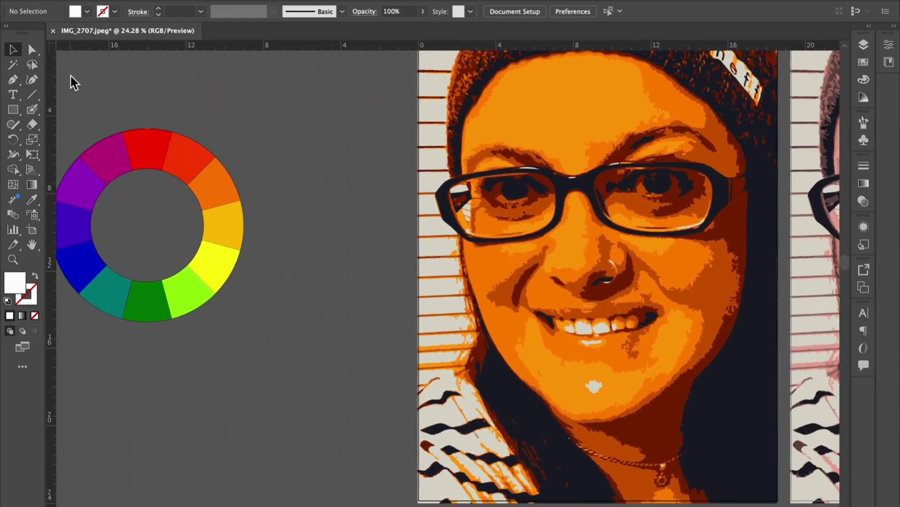
pyautogui.moveTo(151, 158); pyautogui.dragTo(275, 102)
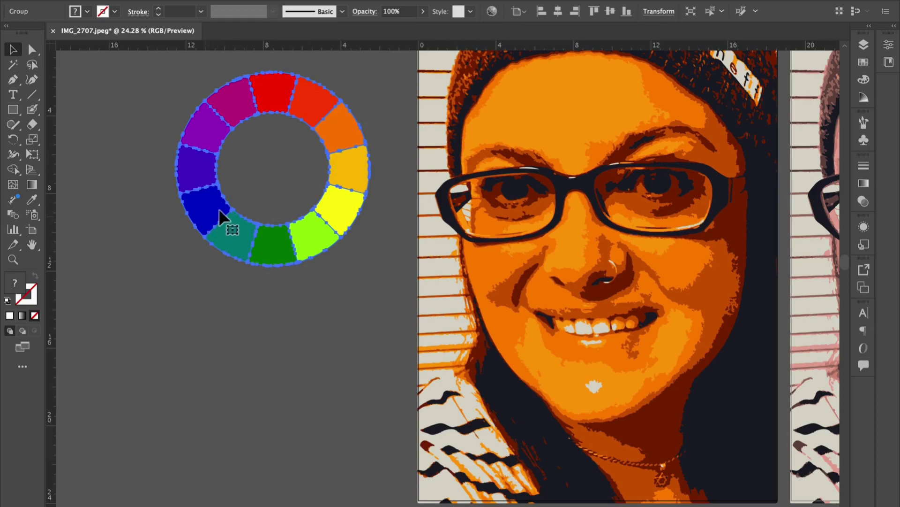
pyautogui.click(259, 195)
pyautogui.hscroll(-3, 259, 194)
pyautogui.scroll(2, 260, 194)
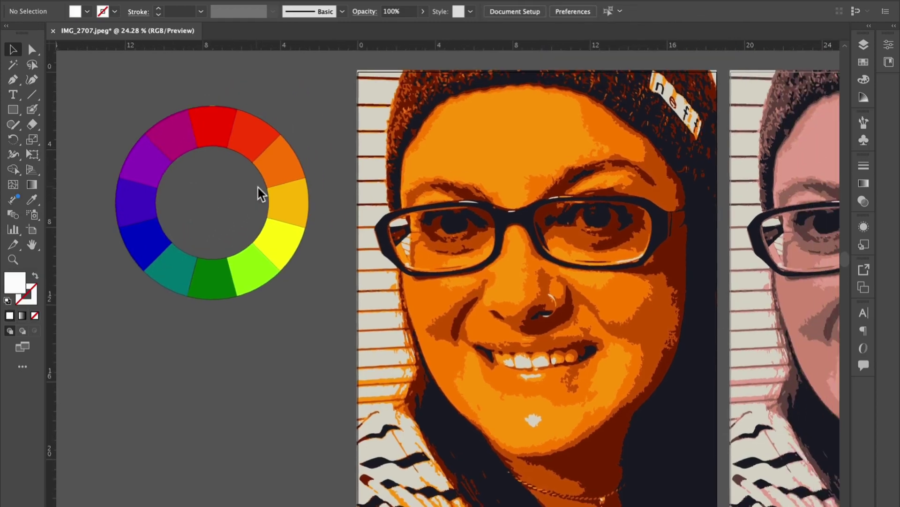
# Select the off-white wall strips beside the hat in the first portrait as individual shapes, from the top edge down to the glasses.
pyautogui.click(365, 113)
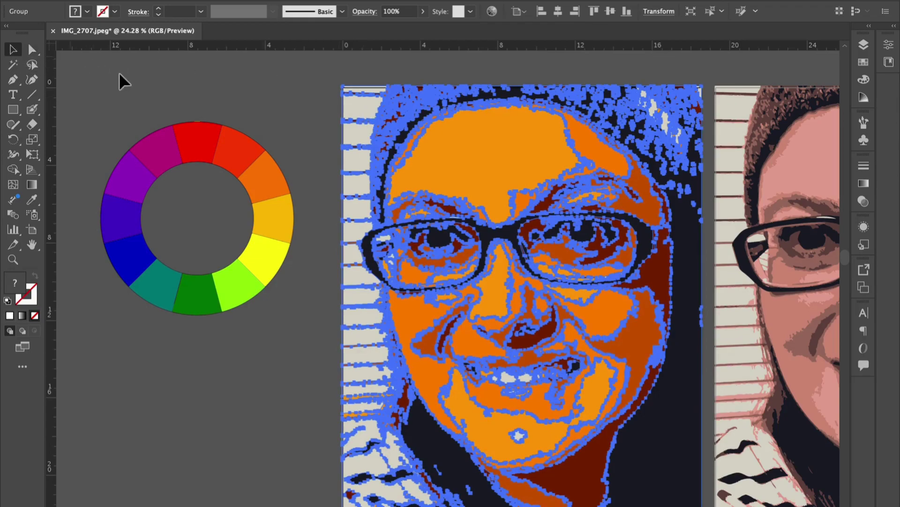
pyautogui.click(121, 79)
pyautogui.click(32, 50)
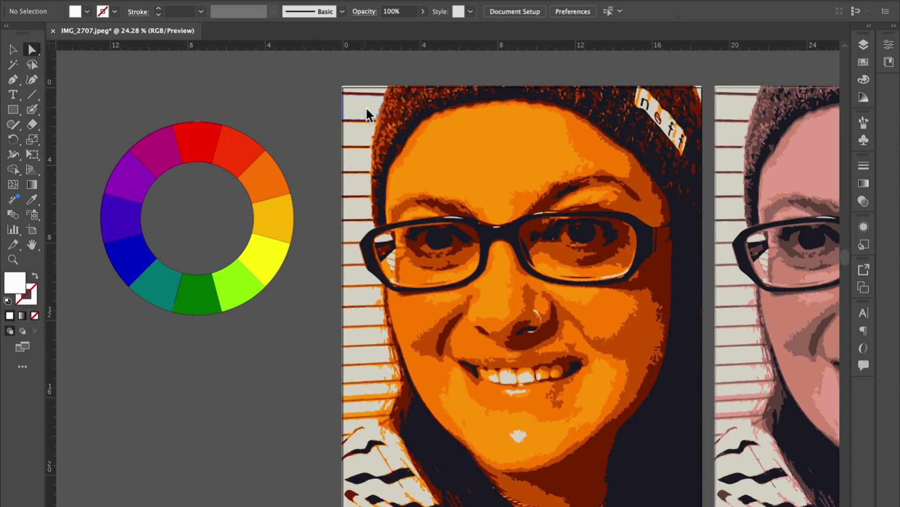
pyautogui.hotkey('ctrl', '=')
pyautogui.hotkey('ctrl', '=')
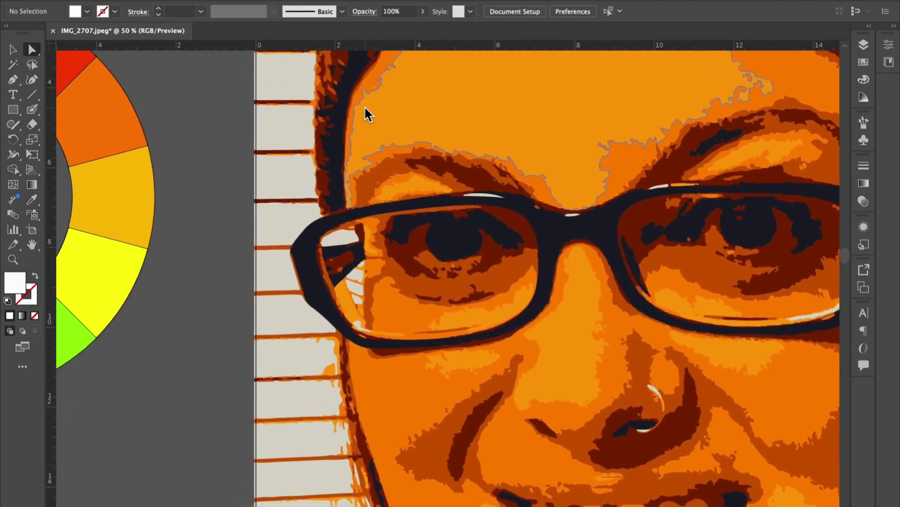
pyautogui.scroll(5, 364, 106)
pyautogui.hscroll(-1, 364, 106)
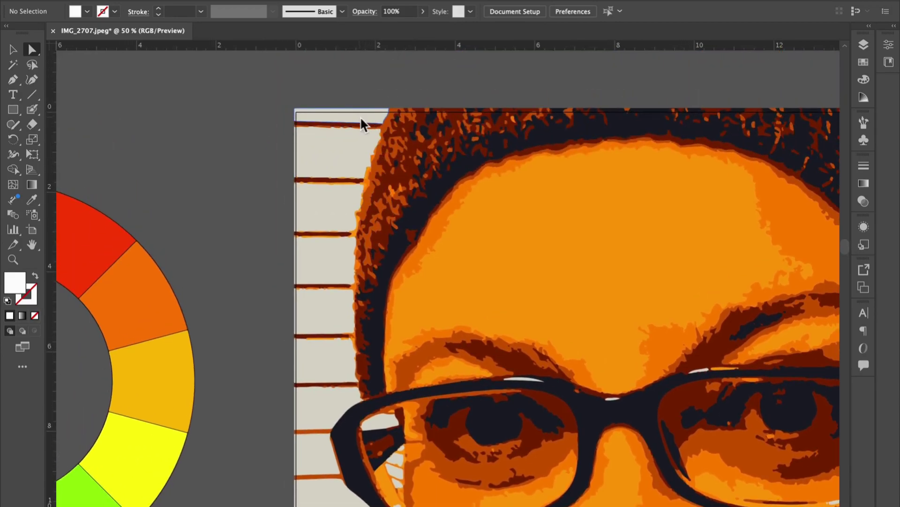
pyautogui.click(362, 120)
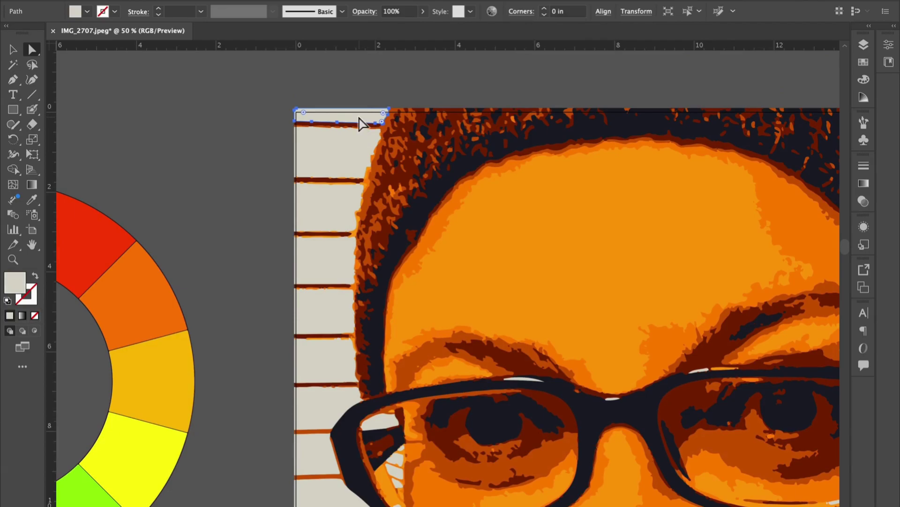
pyautogui.keyDown('shift'); pyautogui.click(346, 155); pyautogui.keyUp('shift')
pyautogui.keyDown('shift'); pyautogui.click(334, 213); pyautogui.keyUp('shift')
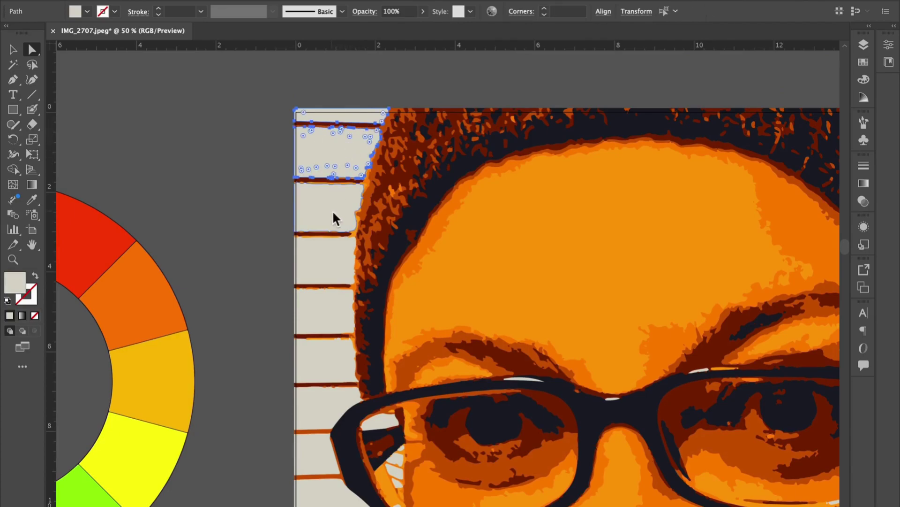
pyautogui.keyDown('shift'); pyautogui.click(325, 266); pyautogui.keyUp('shift')
pyautogui.keyDown('shift'); pyautogui.click(327, 310); pyautogui.keyUp('shift')
pyautogui.keyDown('shift'); pyautogui.click(324, 357); pyautogui.keyUp('shift')
pyautogui.keyDown('shift'); pyautogui.click(326, 406); pyautogui.keyUp('shift')
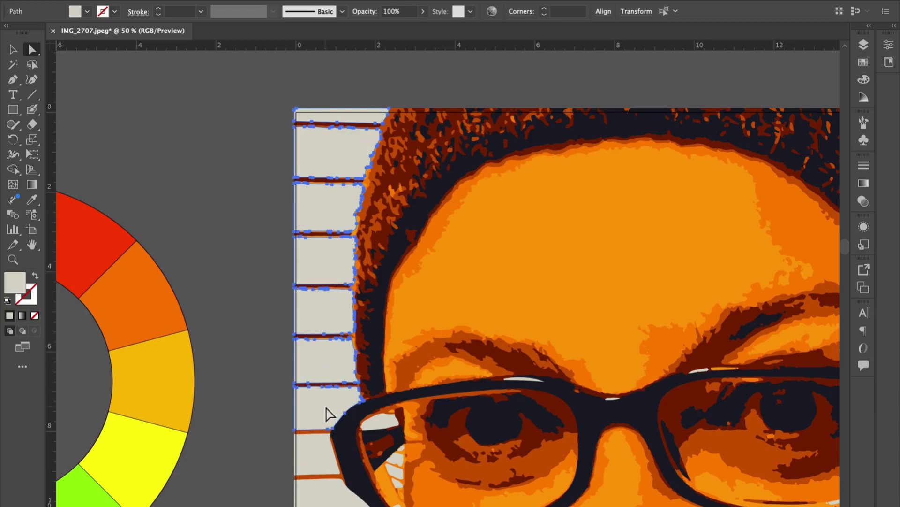
# Add the off-white wall strips beside the glasses frame and the off-white pieces inside the adjoining lens to the selection.
pyautogui.scroll(-5, 325, 403)
pyautogui.keyDown('shift'); pyautogui.click(364, 317); pyautogui.keyUp('shift')
pyautogui.keyDown('shift'); pyautogui.click(287, 349); pyautogui.keyUp('shift')
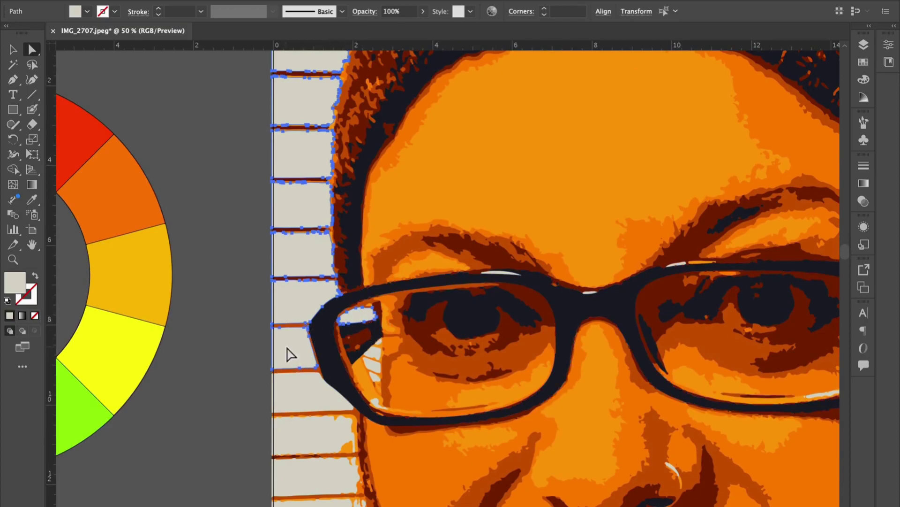
pyautogui.keyDown('shift'); pyautogui.click(288, 402); pyautogui.keyUp('shift')
pyautogui.keyDown('shift'); pyautogui.click(374, 357); pyautogui.keyUp('shift')
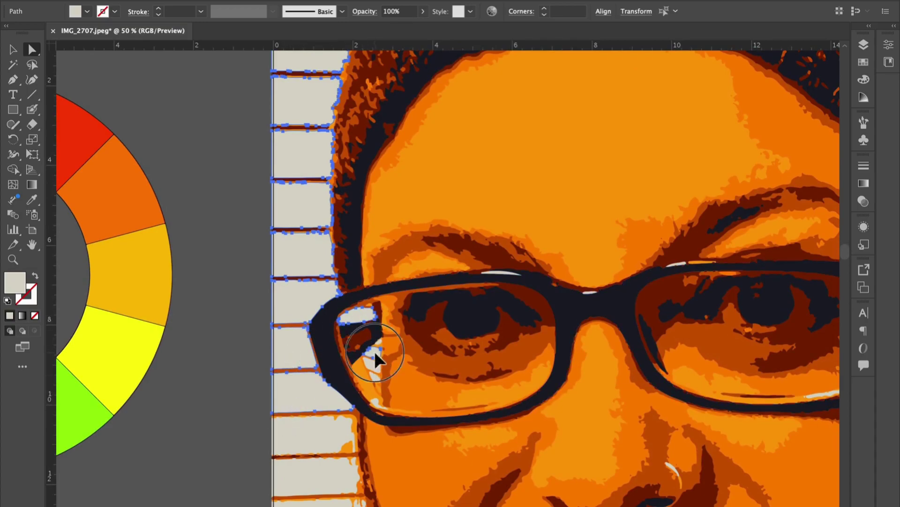
pyautogui.keyDown('shift'); pyautogui.click(373, 369); pyautogui.keyUp('shift')
pyautogui.keyDown('shift'); pyautogui.click(375, 378); pyautogui.keyUp('shift')
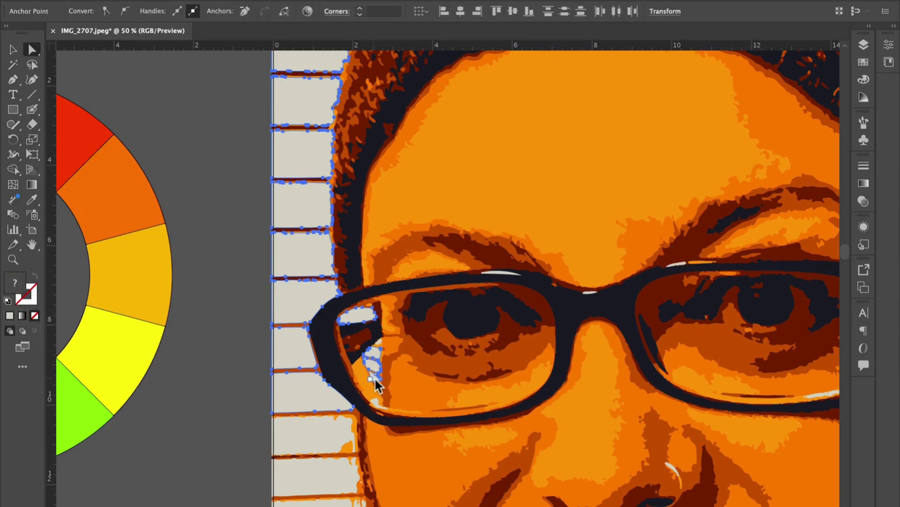
# Add the off-white wall strips below the glasses, down beside the cheek and mouth, to the selection.
pyautogui.scroll(-5, 375, 385)
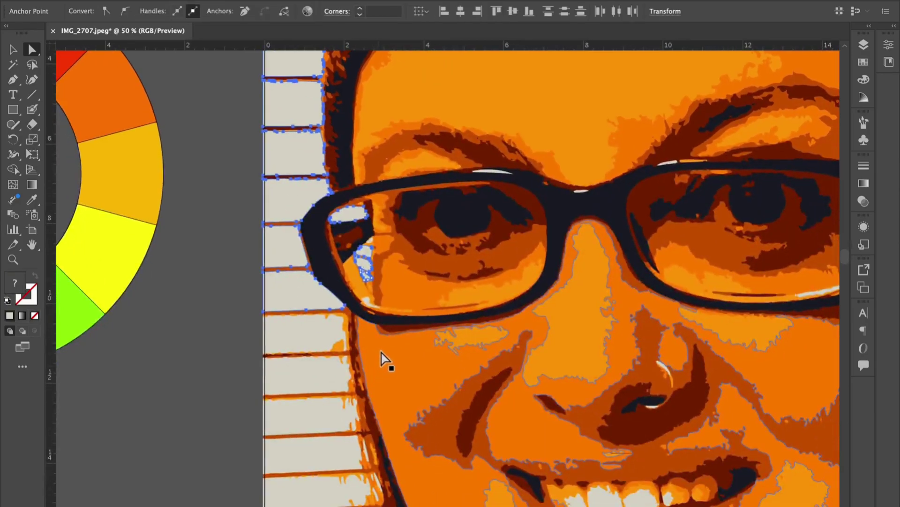
pyautogui.keyDown('shift'); pyautogui.click(317, 352); pyautogui.keyUp('shift')
pyautogui.keyDown('shift'); pyautogui.click(302, 415); pyautogui.keyUp('shift')
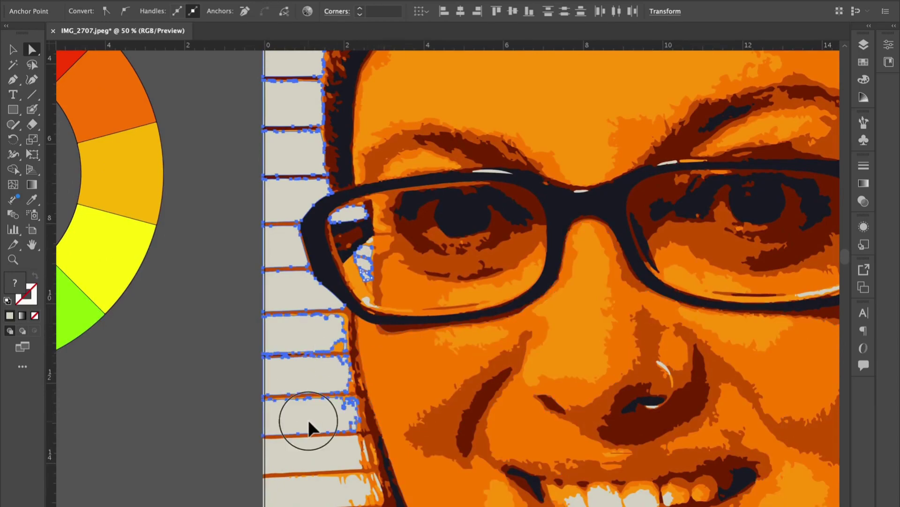
pyautogui.scroll(-5, 312, 426)
pyautogui.keyDown('shift'); pyautogui.click(341, 351); pyautogui.keyUp('shift')
pyautogui.keyDown('shift'); pyautogui.click(328, 378); pyautogui.keyUp('shift')
pyautogui.keyDown('shift'); pyautogui.click(326, 415); pyautogui.keyUp('shift')
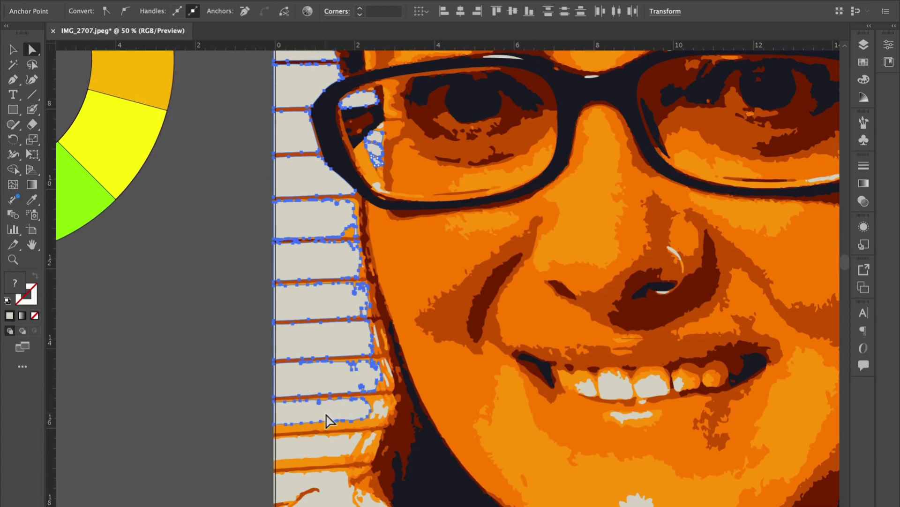
pyautogui.click(223, 0)
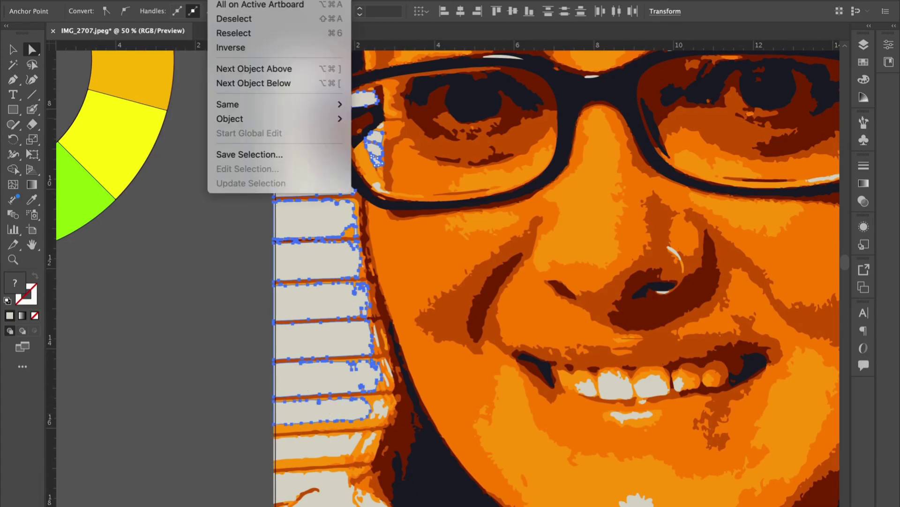
pyautogui.moveTo(234, 108)
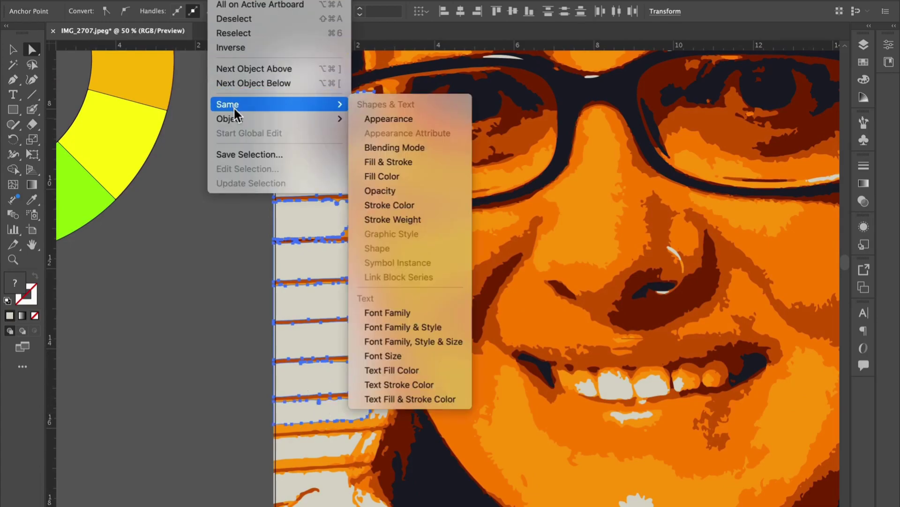
pyautogui.click(382, 176)
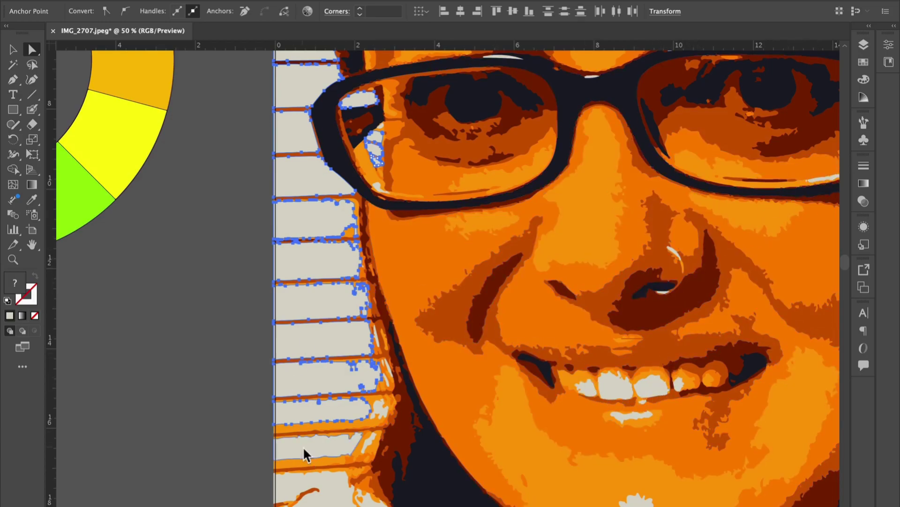
# Include the lowest wall strip above the shirt and recolor all selected background strips to bright sky blue, 00C1FD.
pyautogui.scroll(-5, 306, 451)
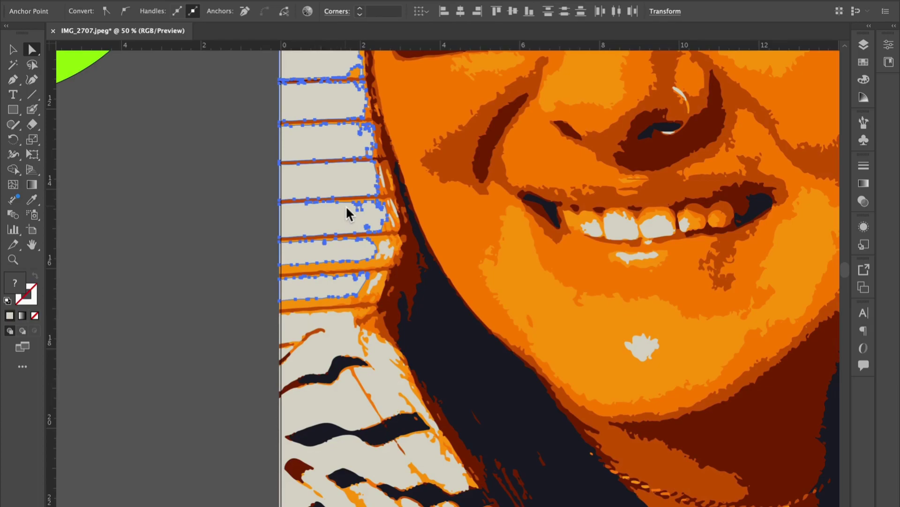
pyautogui.click(867, 81)
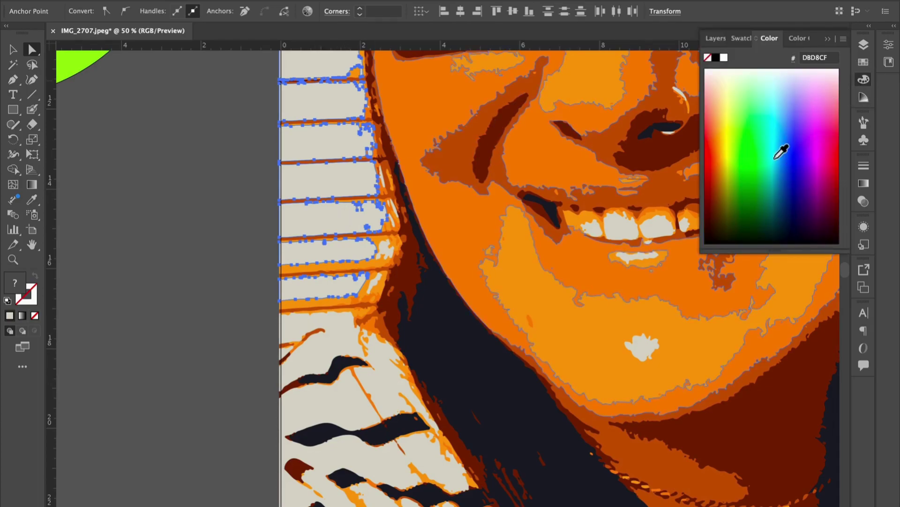
pyautogui.click(778, 156)
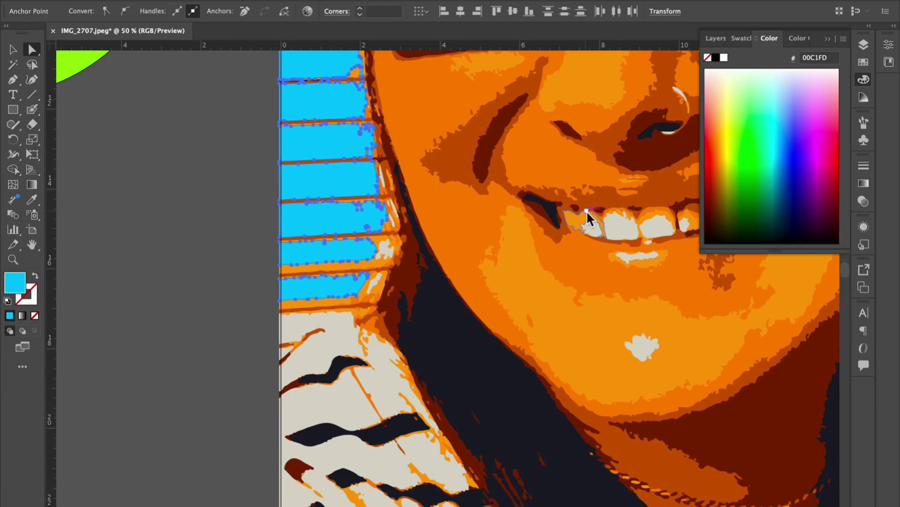
# Select the large off-white areas of the striped shirt in the first portrait.
pyautogui.hotkey('ctrl', '-')
pyautogui.hotkey('ctrl', '-')
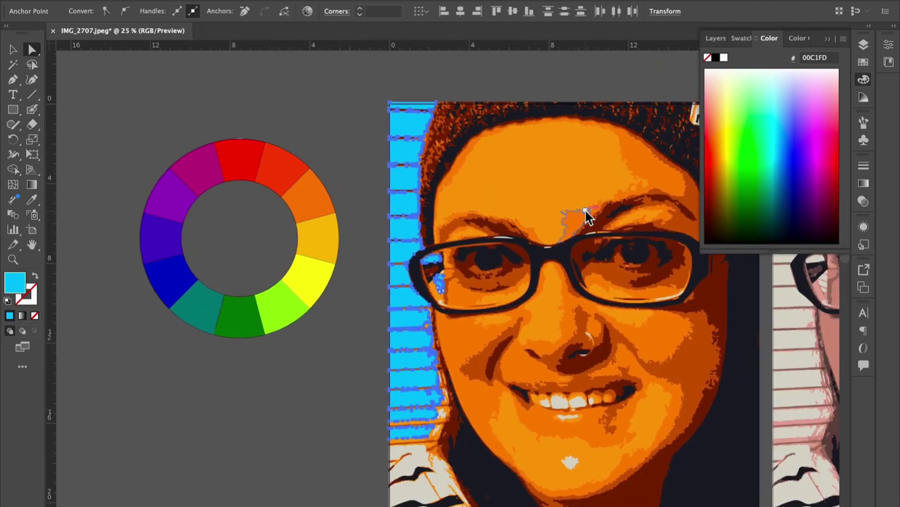
pyautogui.scroll(-5, 586, 211)
pyautogui.hscroll(3, 586, 211)
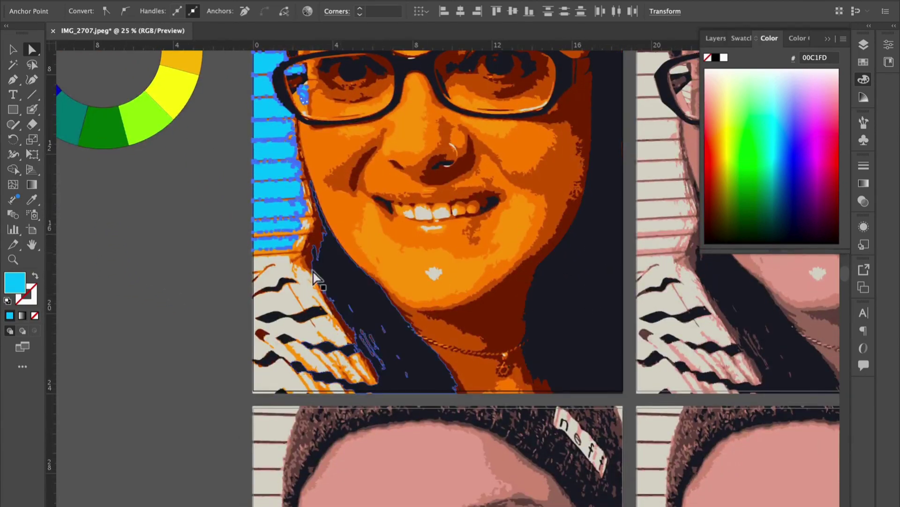
pyautogui.click(277, 274)
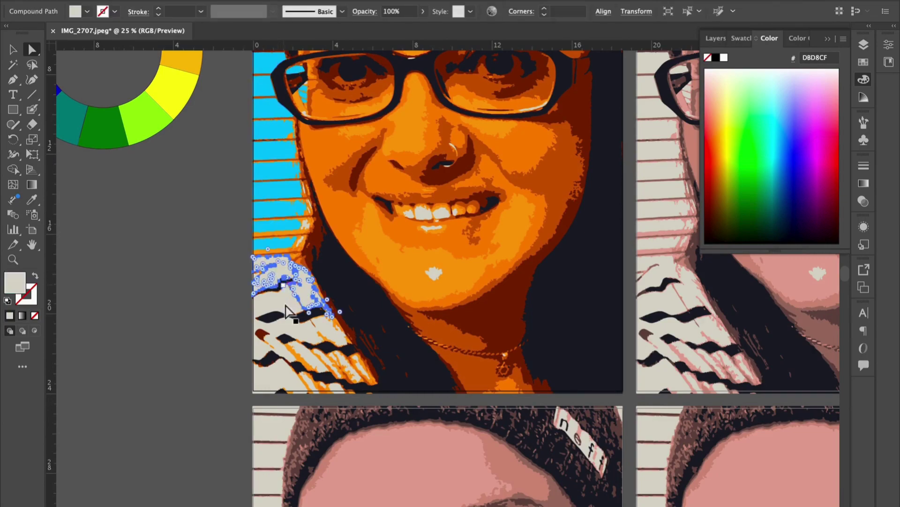
pyautogui.keyDown('shift'); pyautogui.click(277, 379); pyautogui.keyUp('shift')
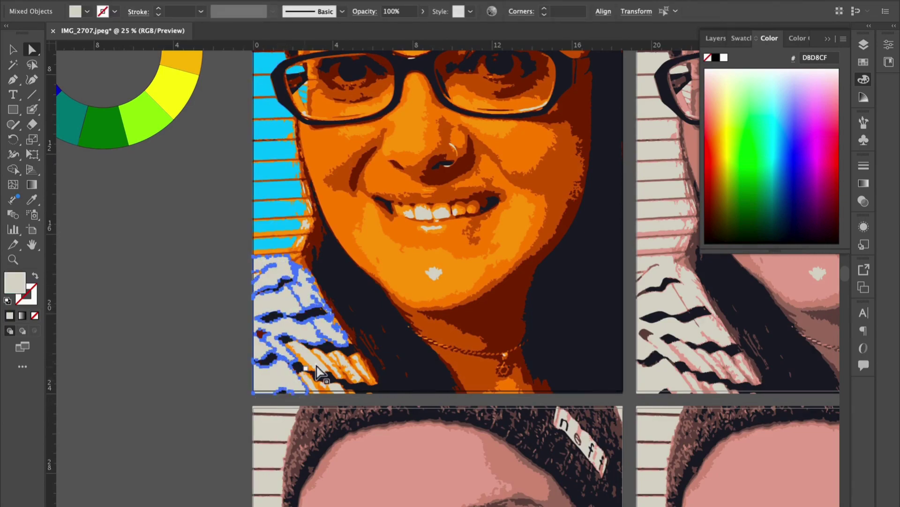
pyautogui.keyDown('shift'); pyautogui.click(311, 357); pyautogui.keyUp('shift')
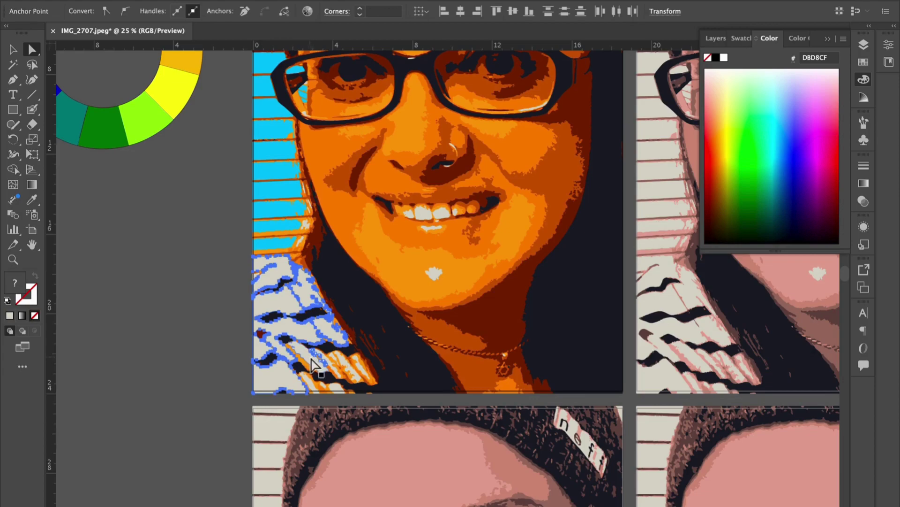
# Add the narrow off-white slivers between the shirt's orange folds to the selection.
pyautogui.press('super+equal')
pyautogui.press('super+equal')
pyautogui.press('super+equal')
pyautogui.press('super+equal')
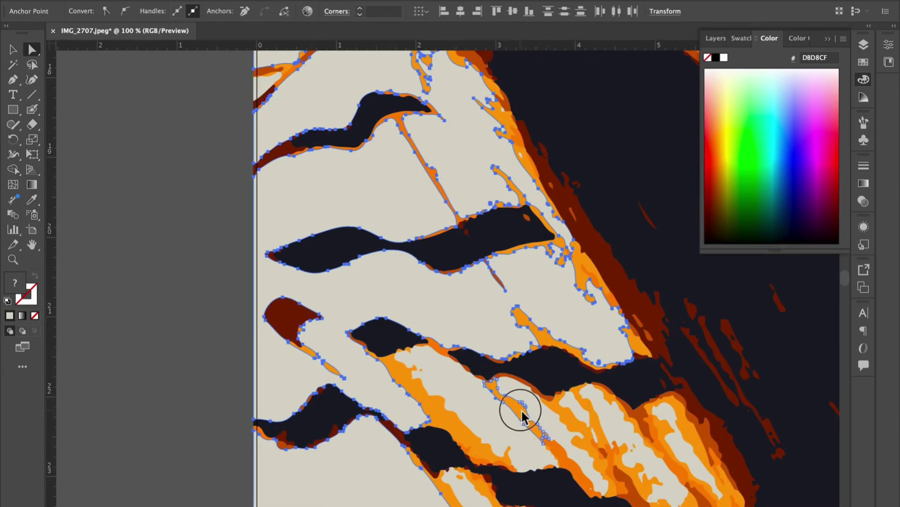
pyautogui.keyDown('shift'); pyautogui.click(523, 411); pyautogui.keyUp('shift')
pyautogui.keyDown('shift'); pyautogui.click(463, 395); pyautogui.keyUp('shift')
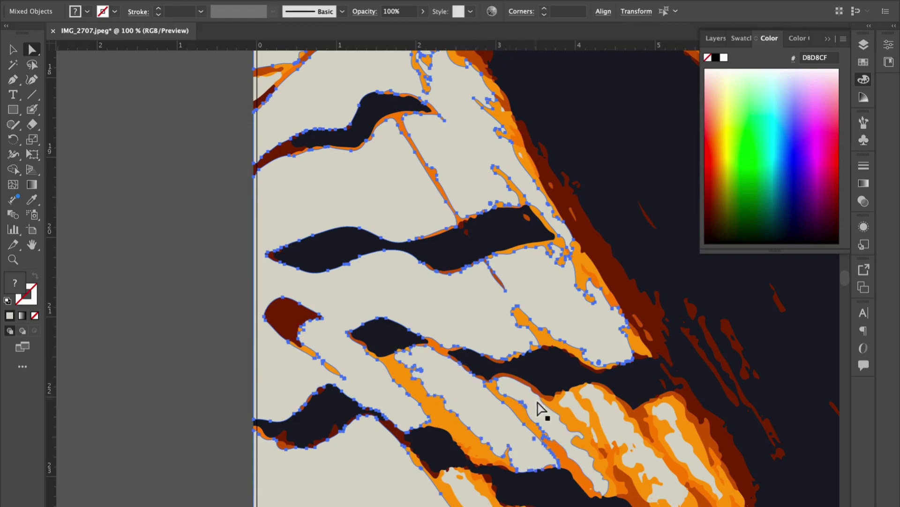
pyautogui.keyDown('shift'); pyautogui.click(581, 416); pyautogui.keyUp('shift')
pyautogui.keyDown('shift'); pyautogui.click(613, 425); pyautogui.keyUp('shift')
pyautogui.keyDown('shift'); pyautogui.click(676, 426); pyautogui.keyUp('shift')
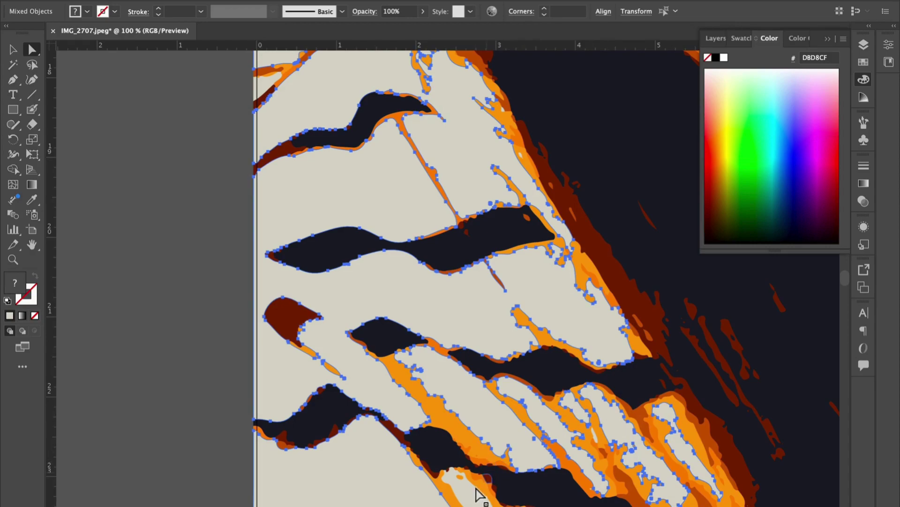
# Add the off-white pieces at the shirt's lower edge and recolor the entire shirt selection to royal blue, 0044EE.
pyautogui.scroll(-3, 474, 497)
pyautogui.hscroll(2, 473, 498)
pyautogui.keyDown('shift'); pyautogui.click(548, 448); pyautogui.keyUp('shift')
pyautogui.keyDown('shift'); pyautogui.click(499, 439); pyautogui.keyUp('shift')
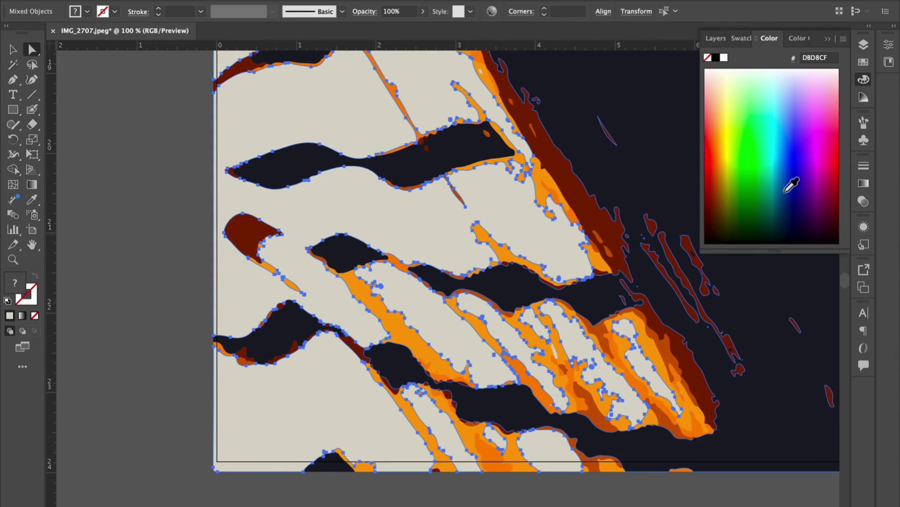
pyautogui.click(795, 159)
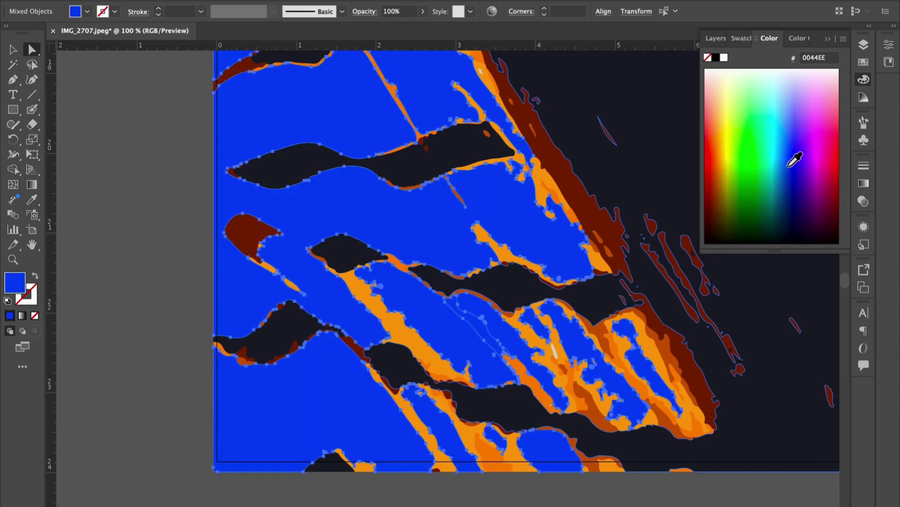
# Inspect the recolored shirt and background edges up close for missed pieces, and compare the first portrait with the other copies.
pyautogui.scroll(5, 474, 235)
pyautogui.scroll(5, 473, 226)
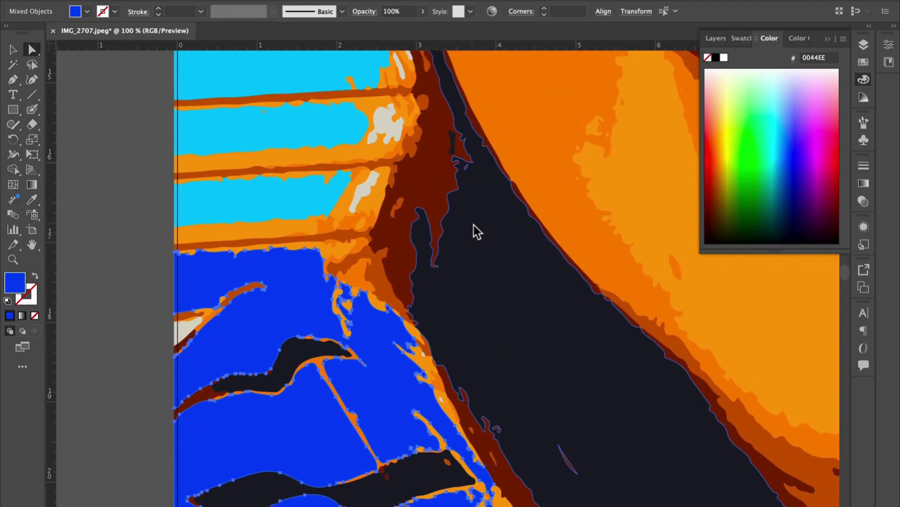
pyautogui.scroll(-3, 474, 225)
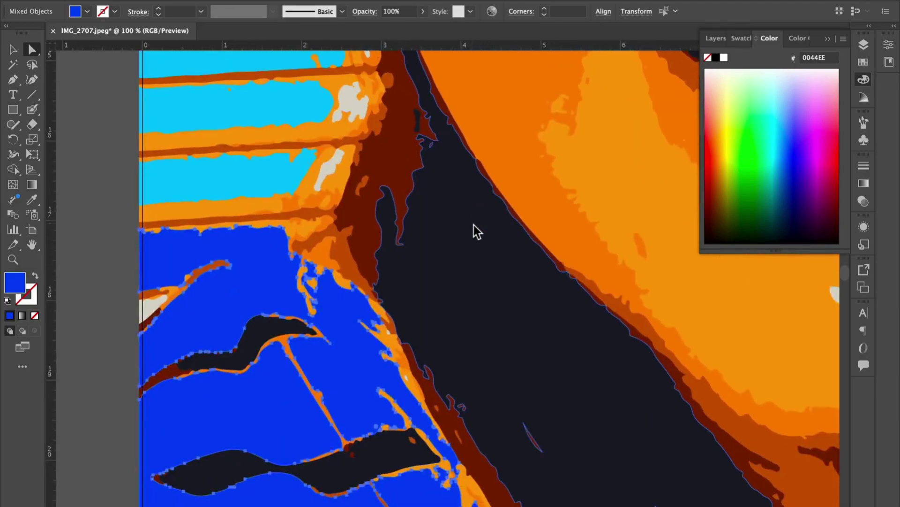
pyautogui.scroll(-5, 474, 224)
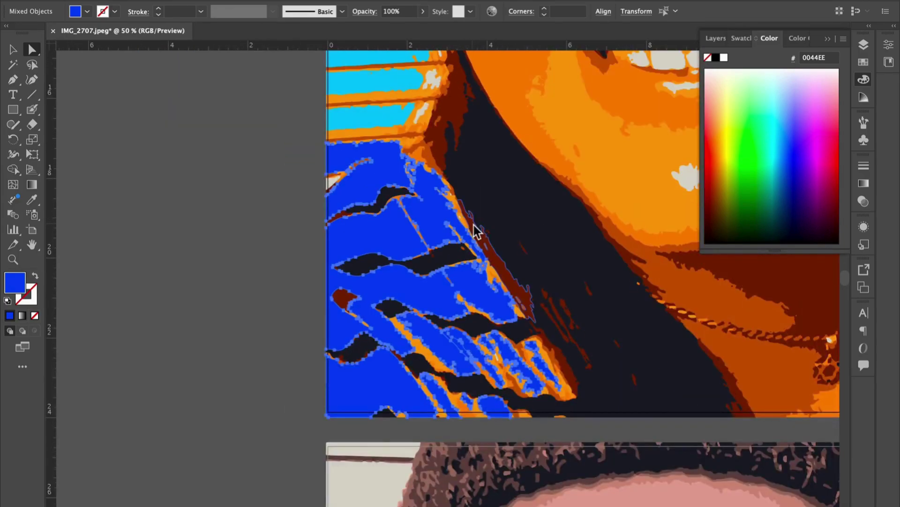
pyautogui.scroll(-3, 472, 221)
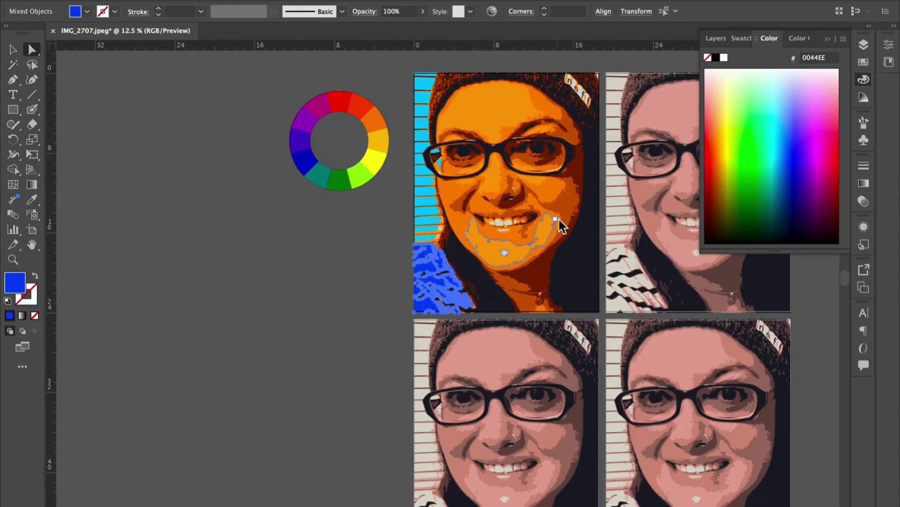
pyautogui.scroll(1, 559, 220)
pyautogui.hscroll(1, 559, 219)
pyautogui.hscroll(5, 559, 219)
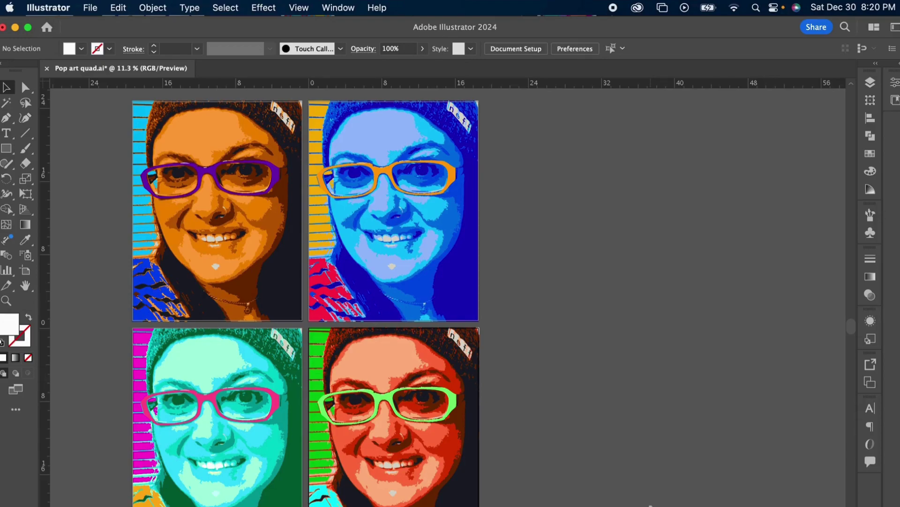
# Switch the document to Trim View so only the artwork inside the four artboards is displayed.
pyautogui.click(299, 8)
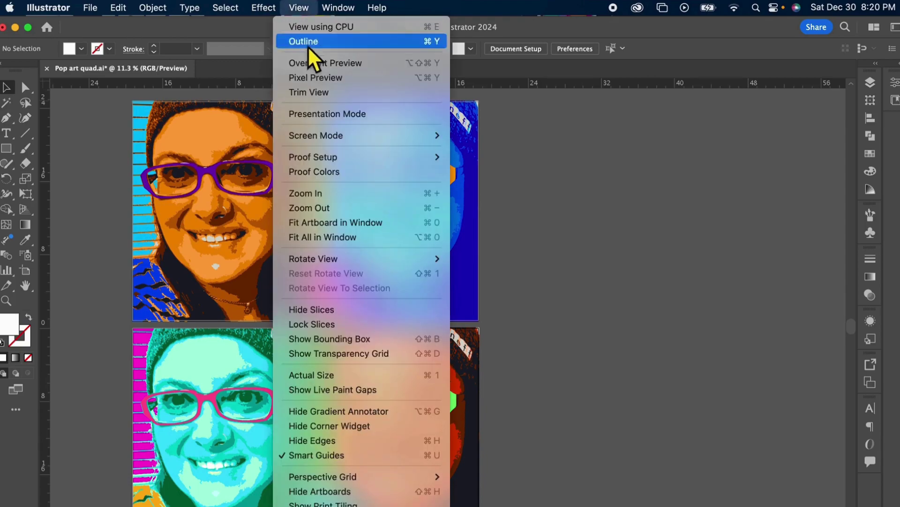
pyautogui.click(312, 92)
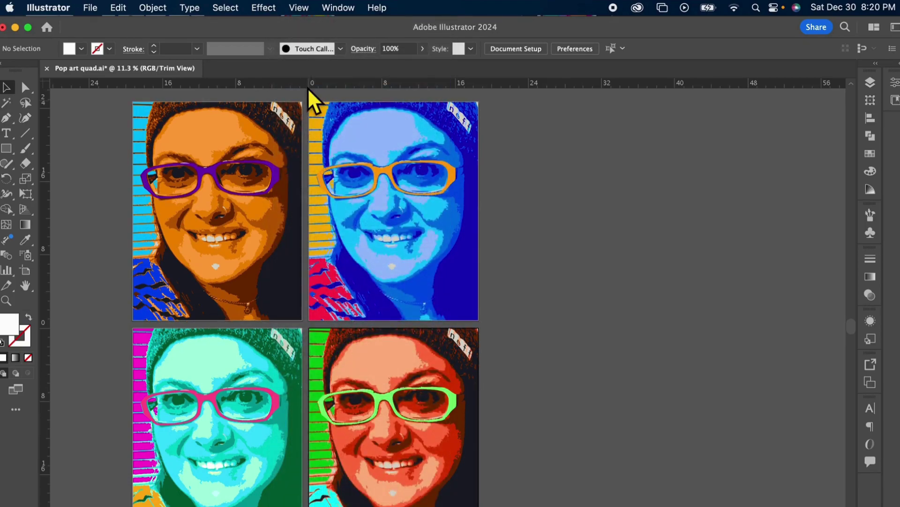
# Export the artwork to the Desktop in PNG format as "RG-Pop art quad.png", without splitting it by artboards.
pyautogui.click(91, 8)
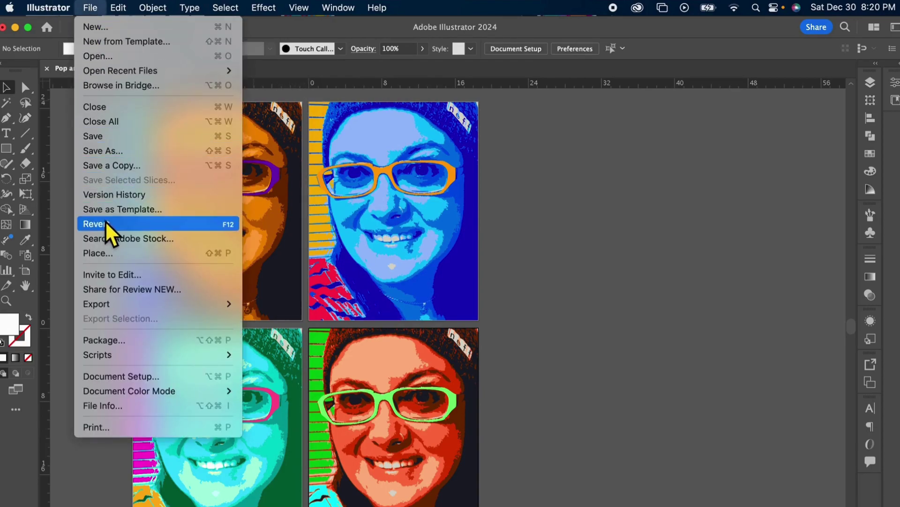
pyautogui.moveTo(109, 305)
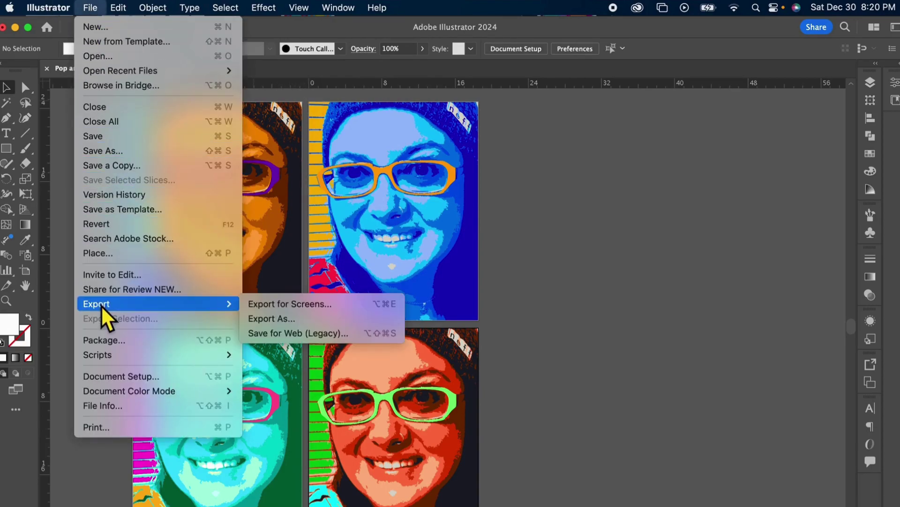
pyautogui.click(284, 323)
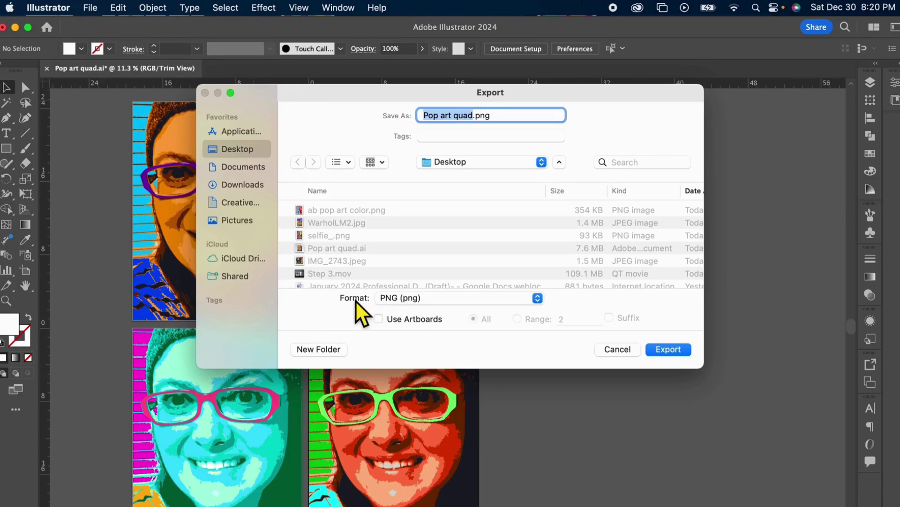
pyautogui.click(425, 115)
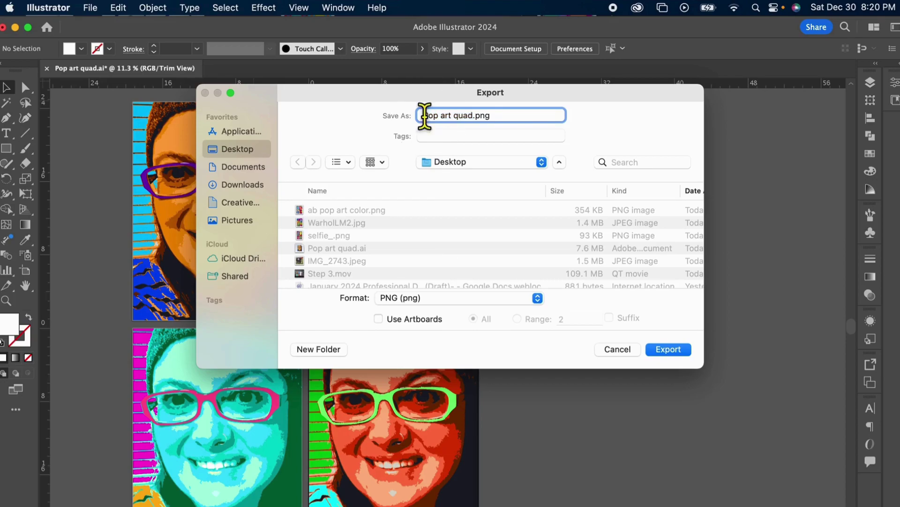
pyautogui.write('RG-')
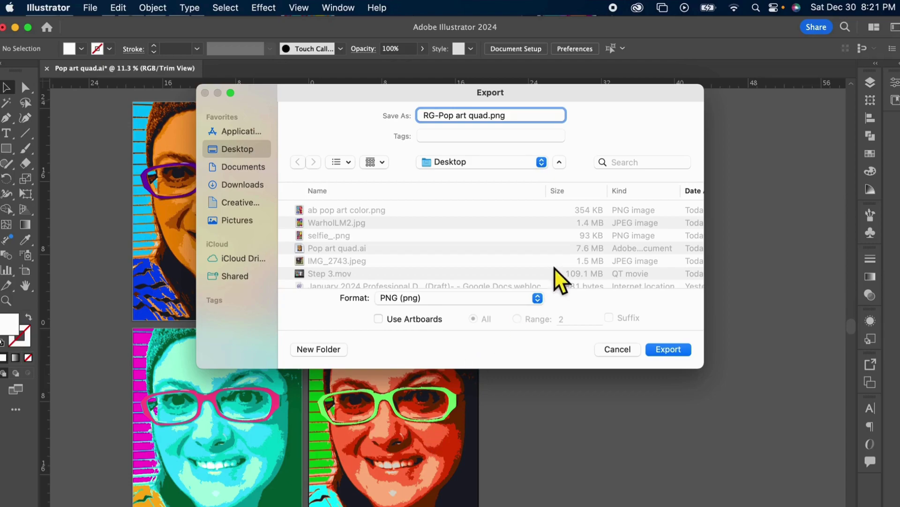
pyautogui.click(669, 349)
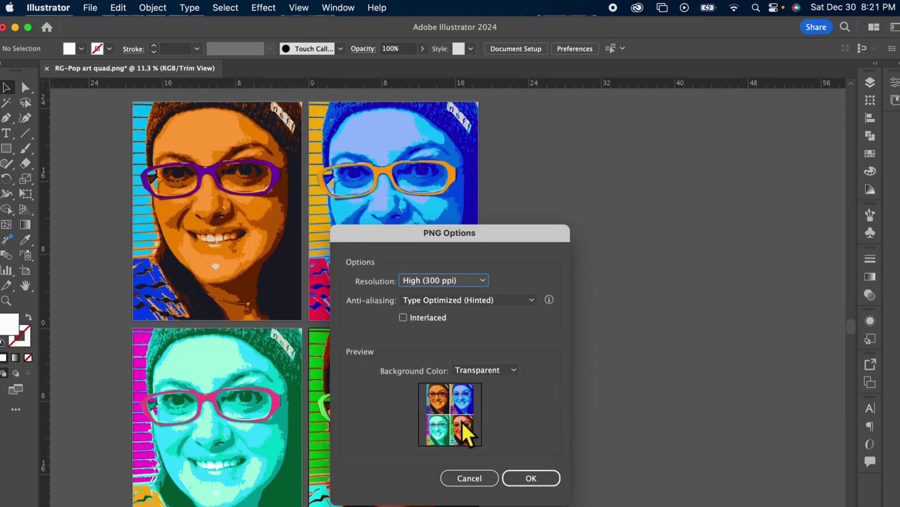
# Set the PNG background color to White and complete the export at High (300 ppi) resolution.
pyautogui.click(517, 370)
pyautogui.click(486, 401)
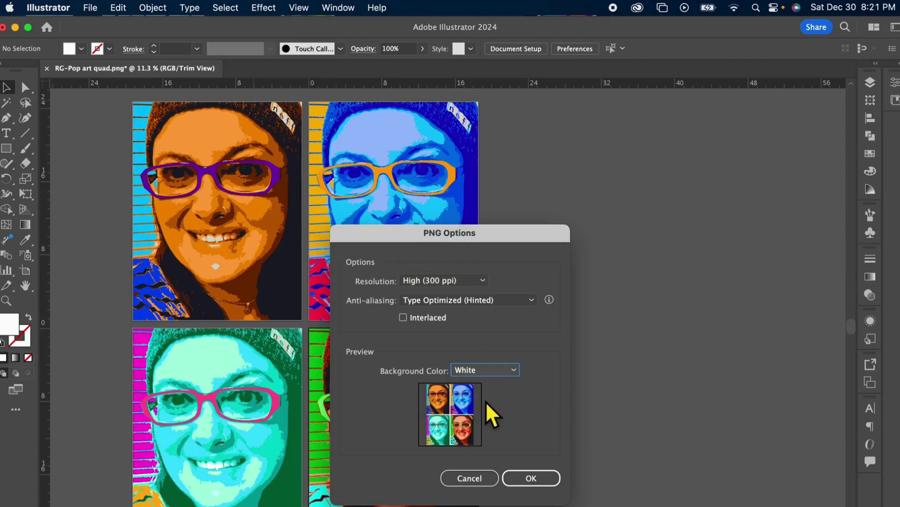
pyautogui.click(532, 480)
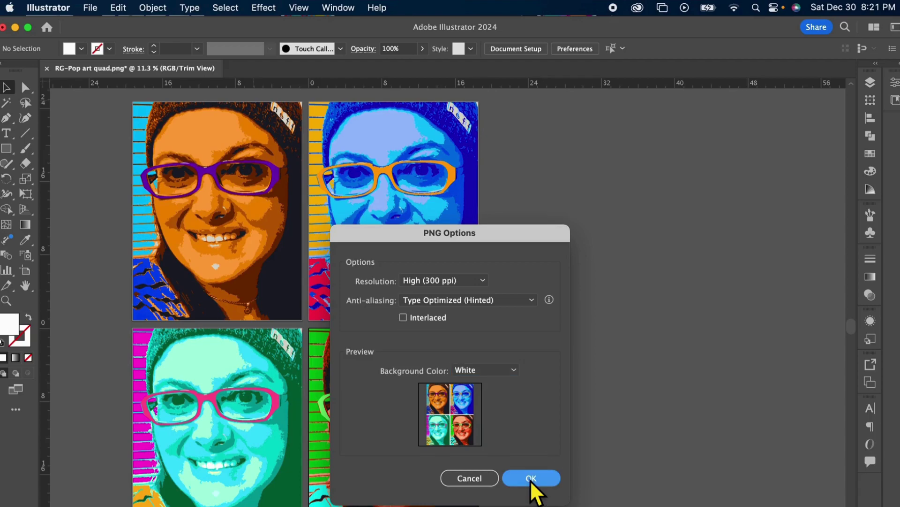